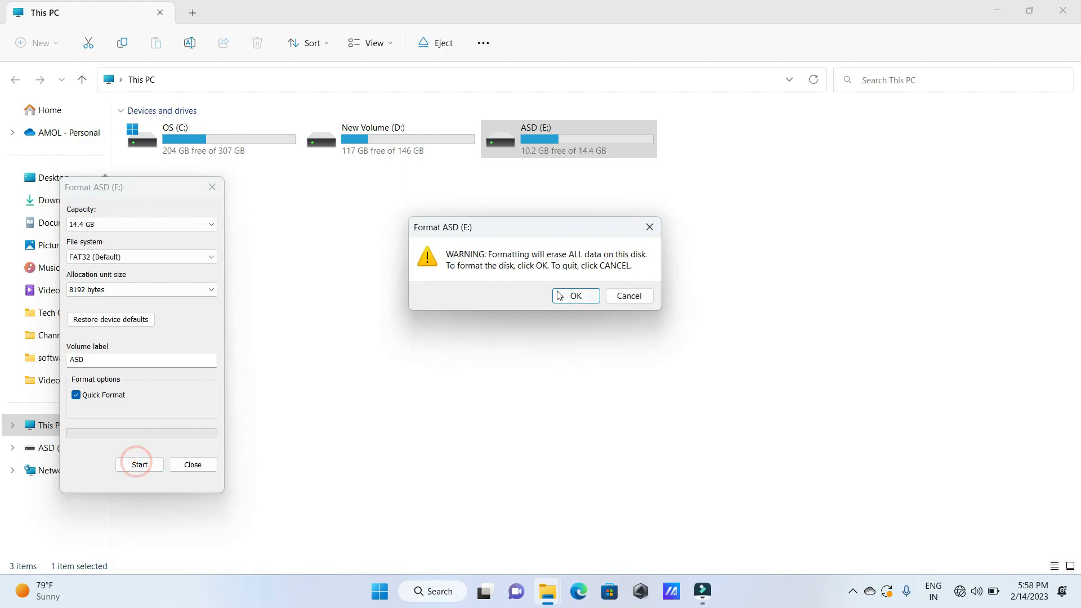
Step: Confirm the quick FAT32 format of the ASD (E:) drive and turn on Wi-Fi
left_click(569, 294)
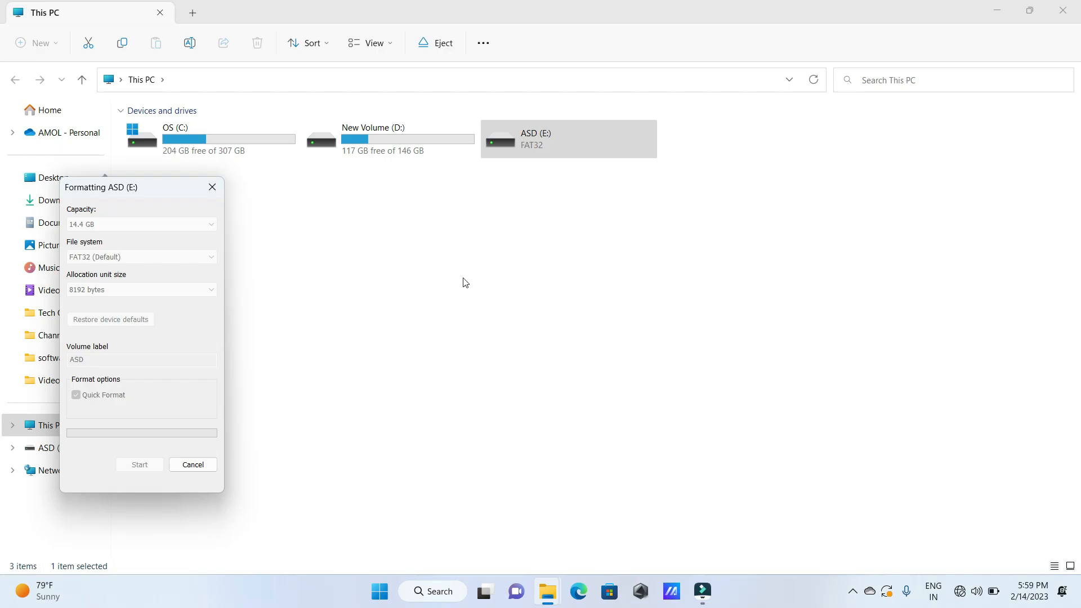
left_click(962, 597)
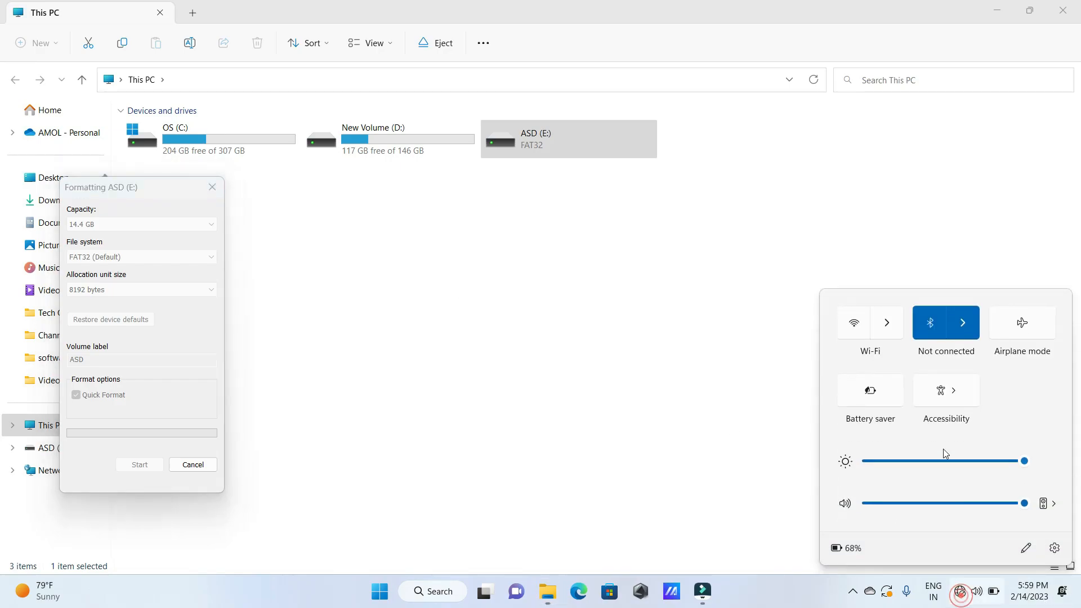
left_click(854, 322)
left_click(733, 209)
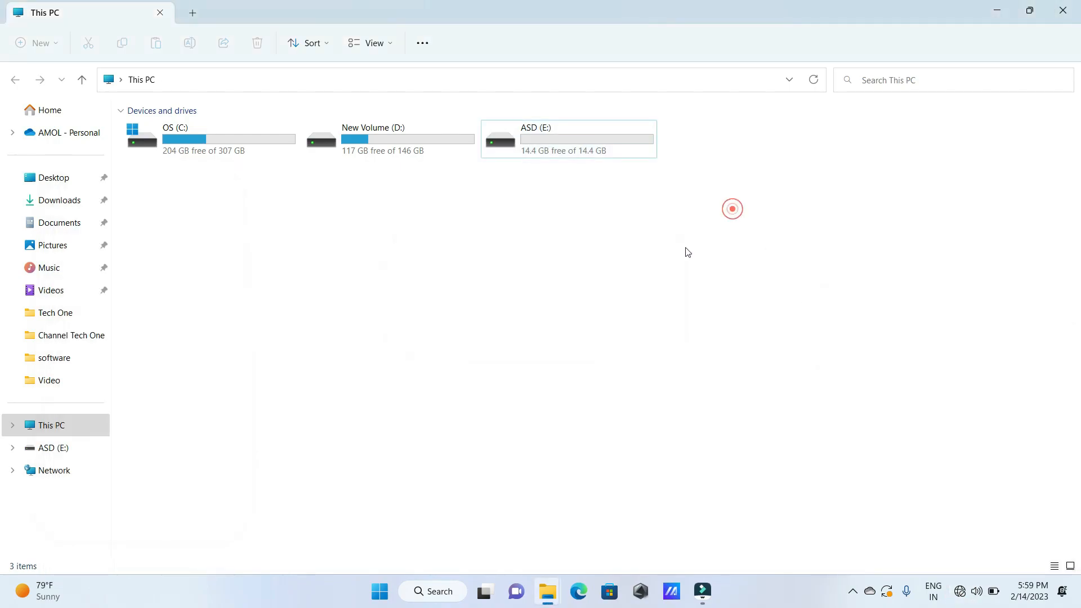
Step: Minimize the This PC window and close the Format dialog for the ASD (E:) drive
left_click(998, 10)
left_click(640, 291)
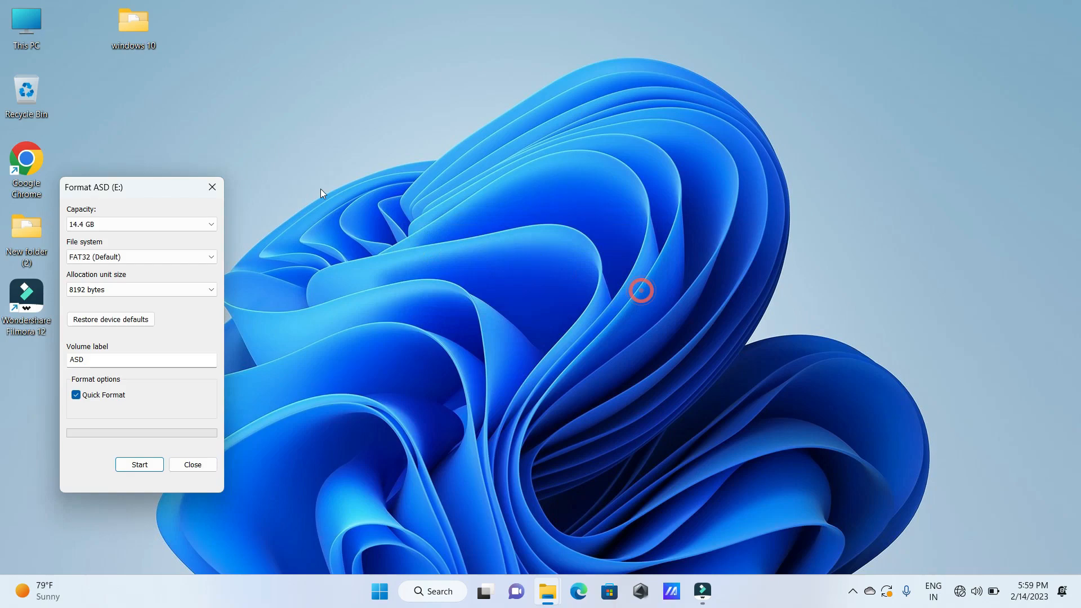
left_click(212, 187)
left_click(340, 181)
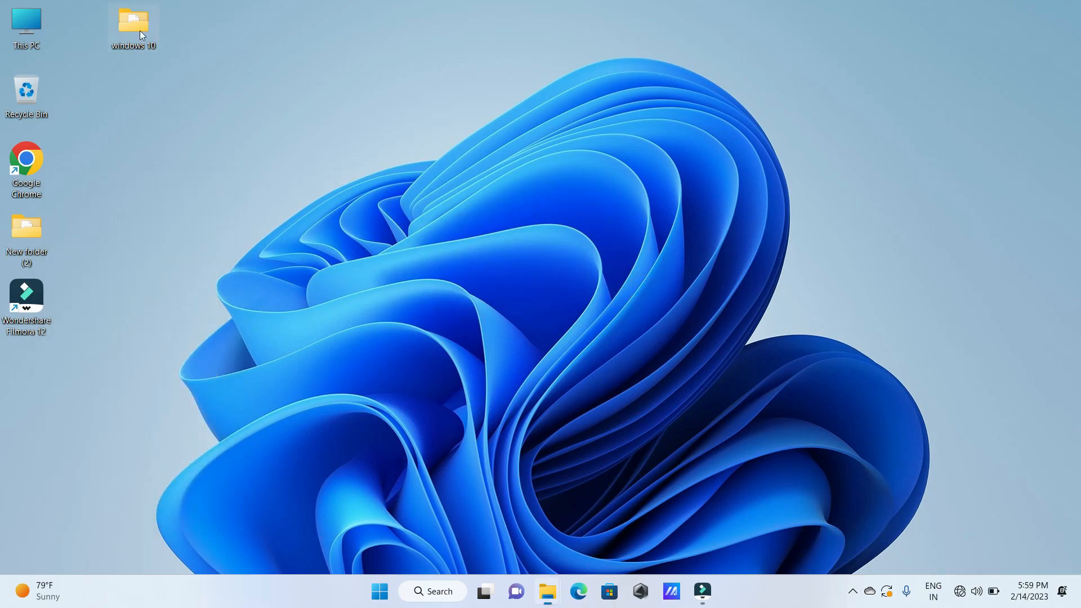
Step: Open the windows 10 folder on the desktop, maximize its window and examine the rufus-3.1 and MediaCreationTool22H2 files
double_click(140, 31)
double_click(590, 83)
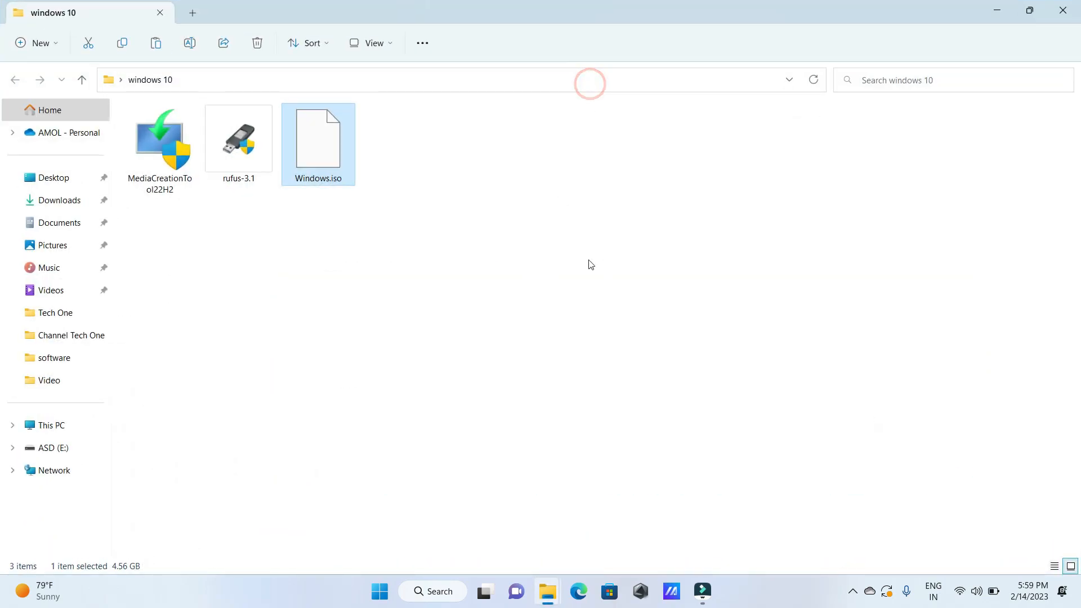
left_click(283, 284)
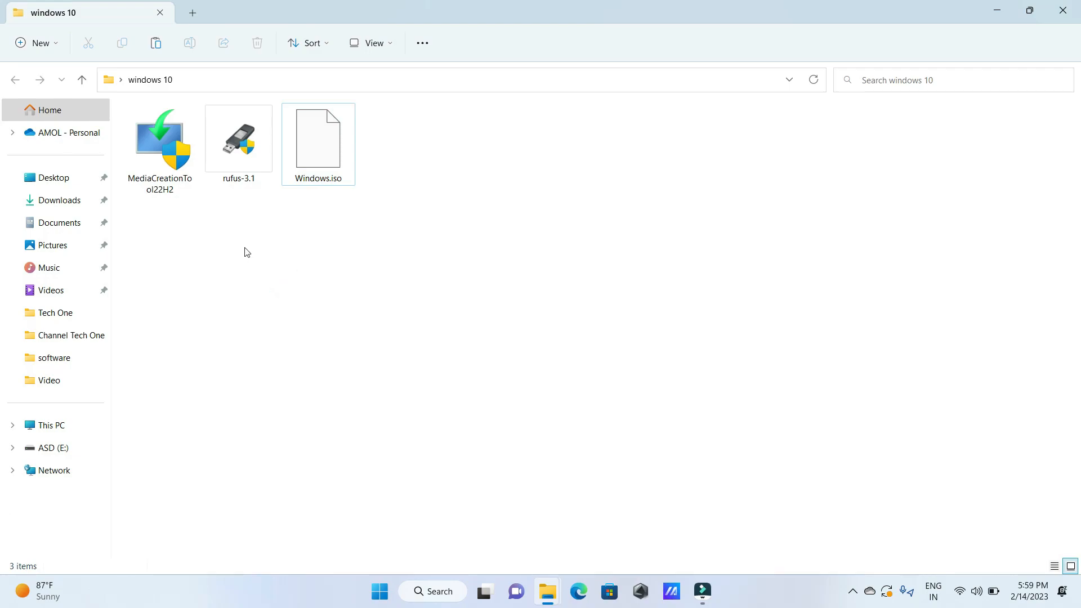
left_click(254, 138)
left_click(253, 231)
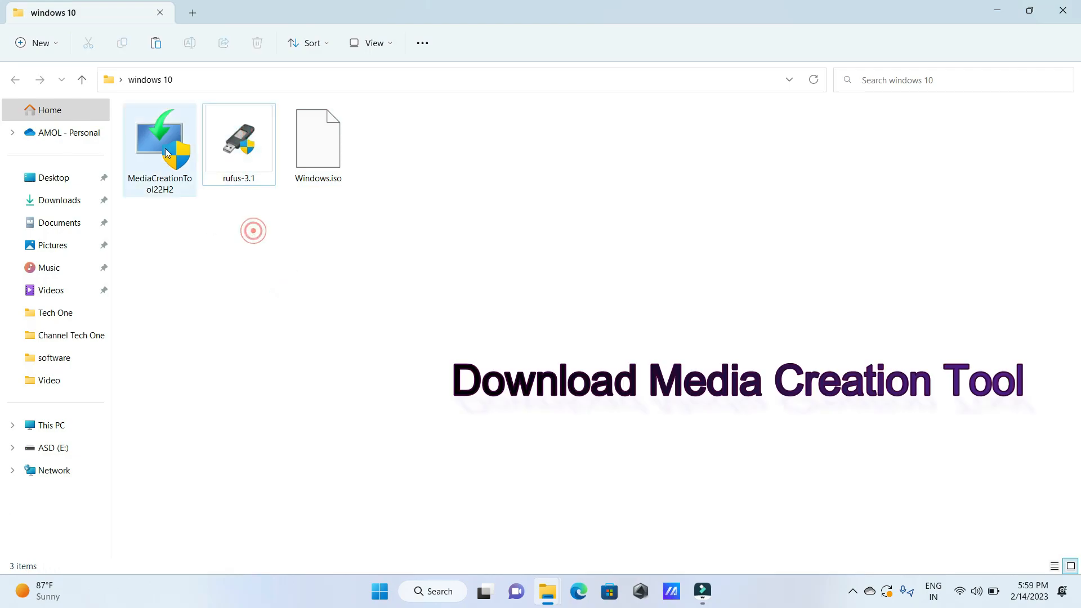
left_click(167, 149)
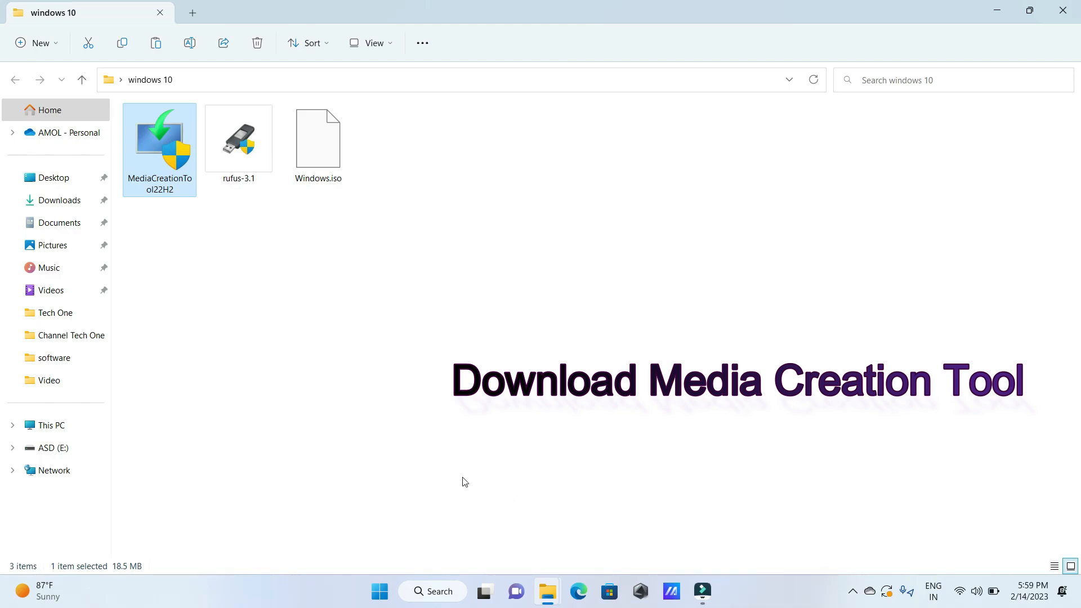
Step: Switch to Google Chrome, search for "media creation tool" and open Microsoft's Windows 10 disc image download page
left_click(997, 10)
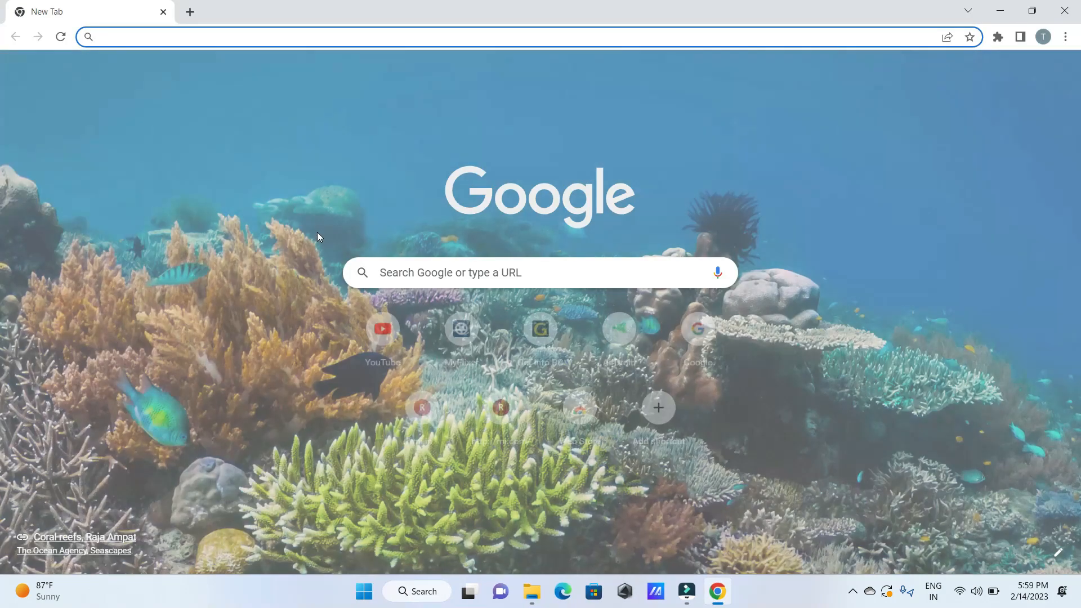
type("me")
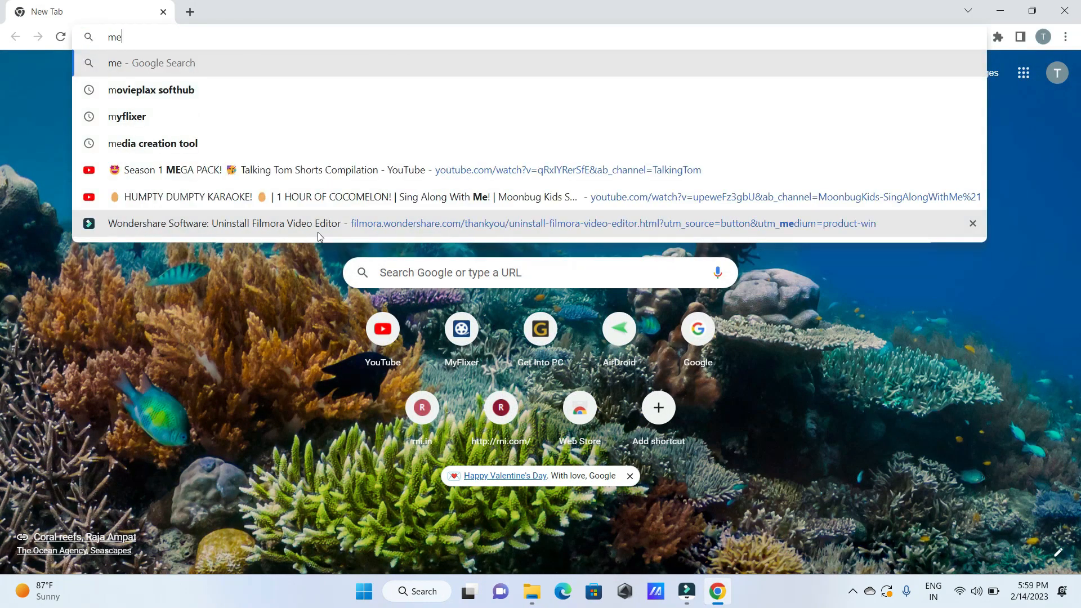
type("dia creation")
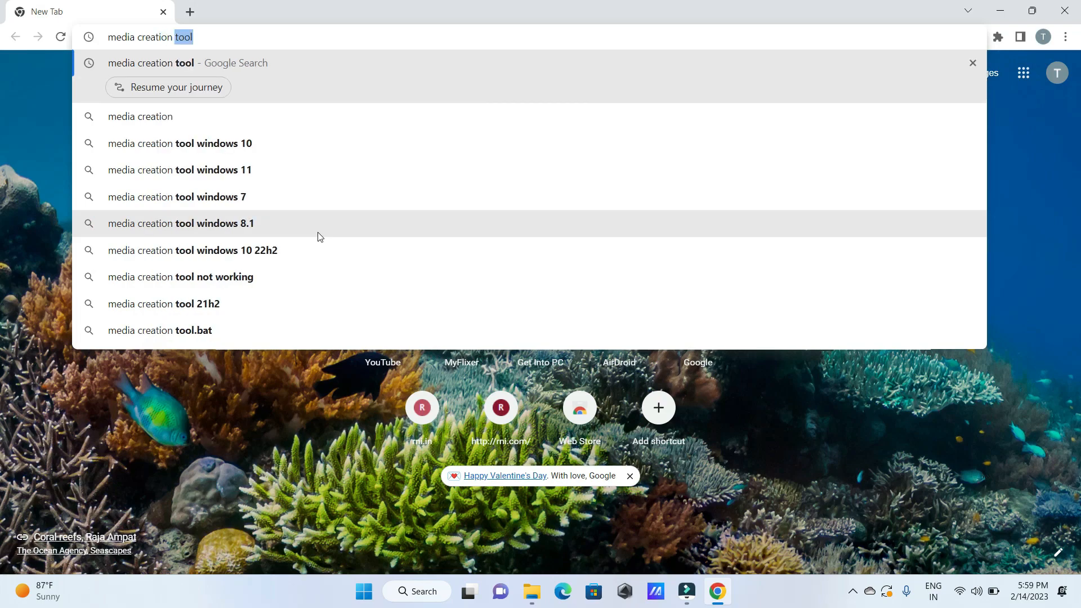
key("Return")
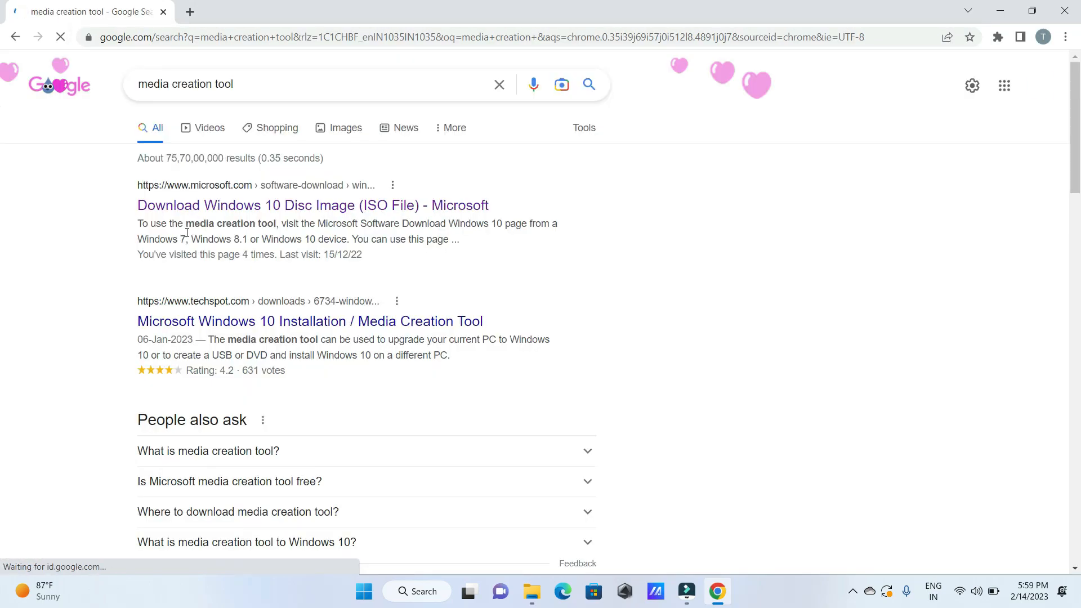
left_click(299, 213)
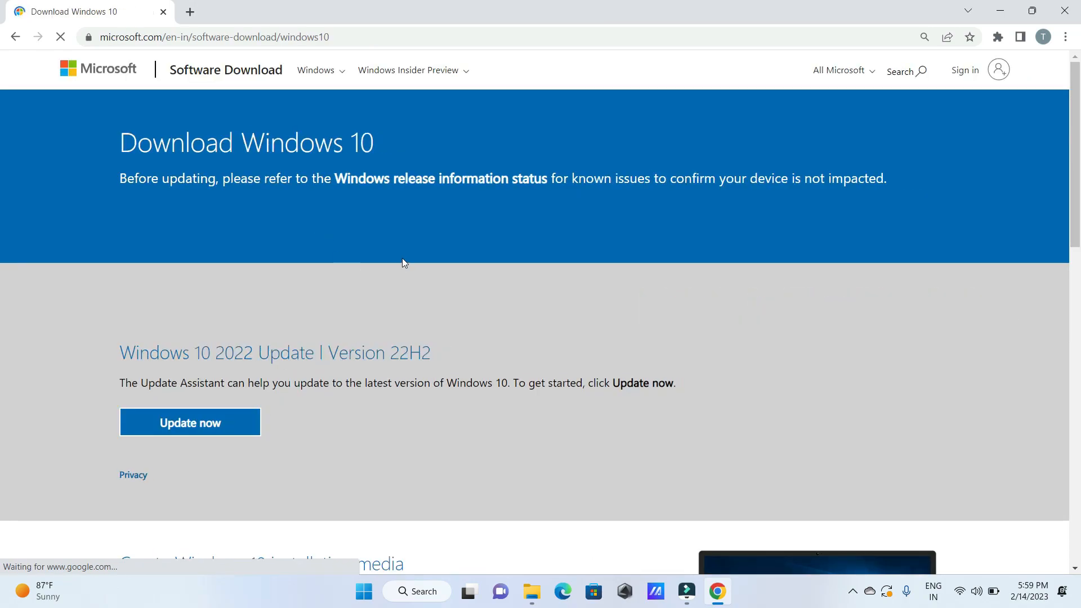
Step: Try to download the media creation tool from the Create Windows 10 installation media section
scroll(436, 258, "down", 6)
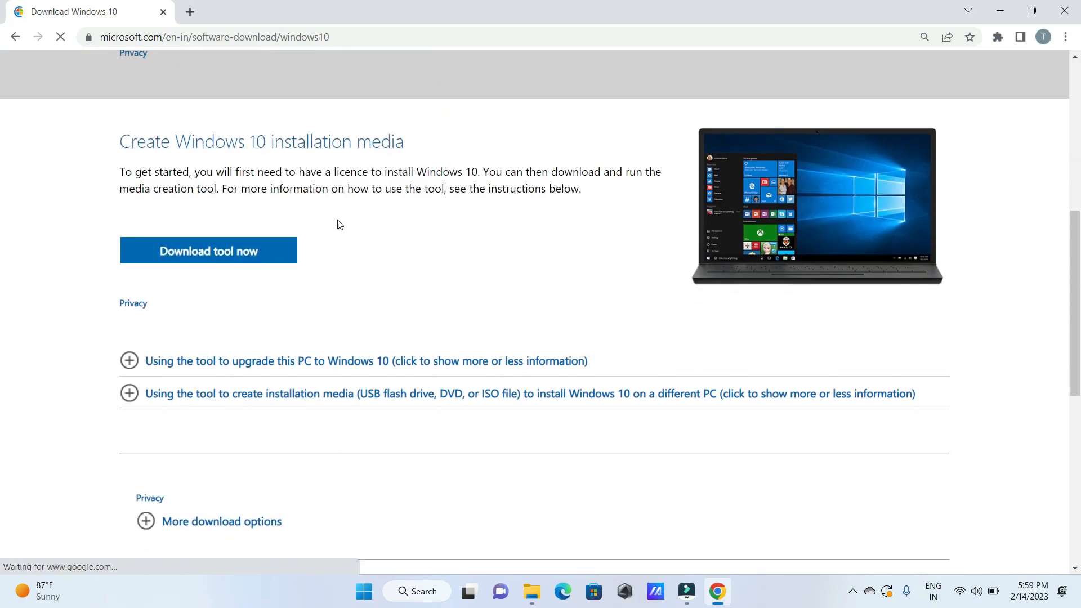
left_click_drag(337, 220, 153, 266)
left_click(345, 251)
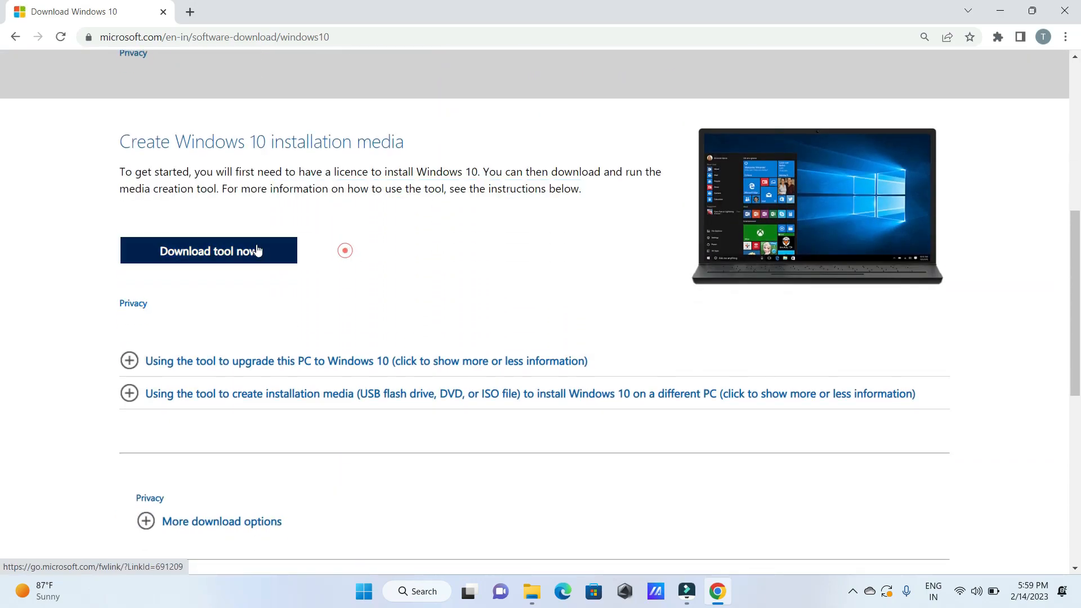
left_click(225, 252)
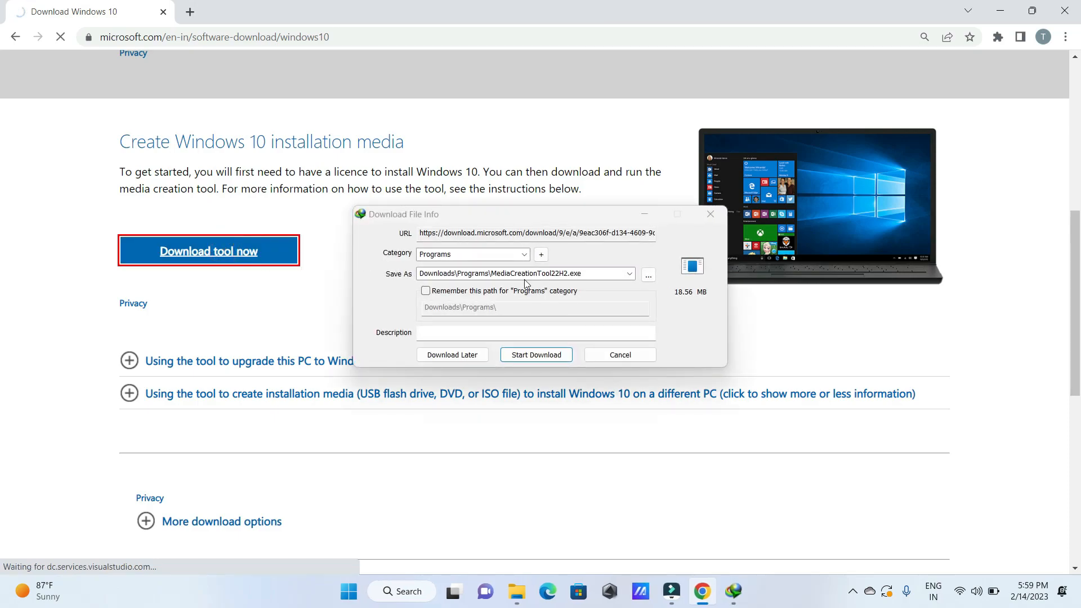
left_click(641, 355)
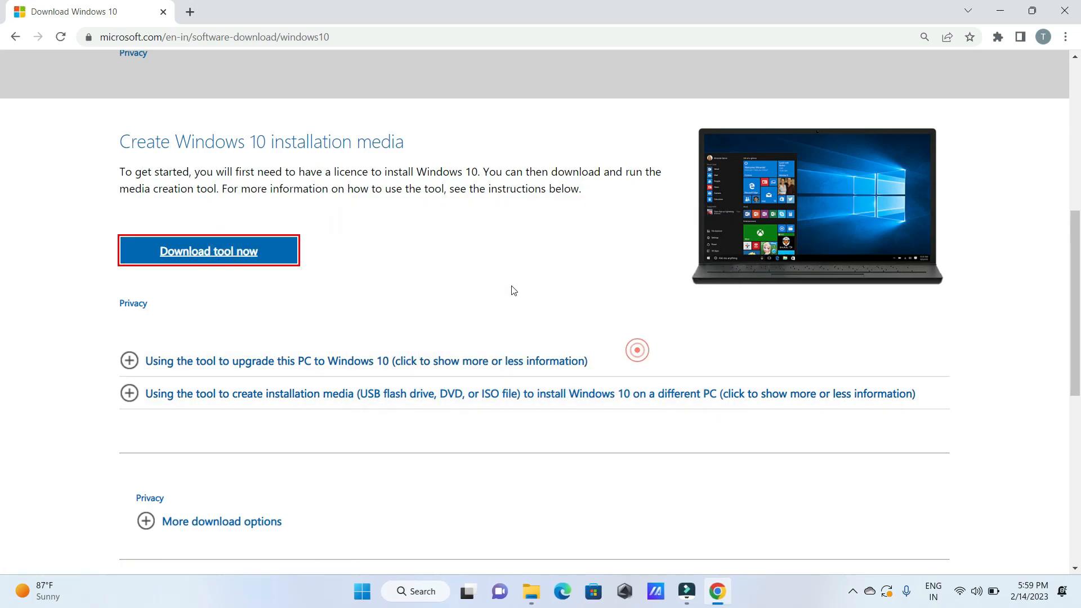
Step: Minimize the browser, reopen the windows 10 desktop folder and run MediaCreationTool22H2
left_click(1000, 10)
double_click(133, 31)
left_click(336, 216)
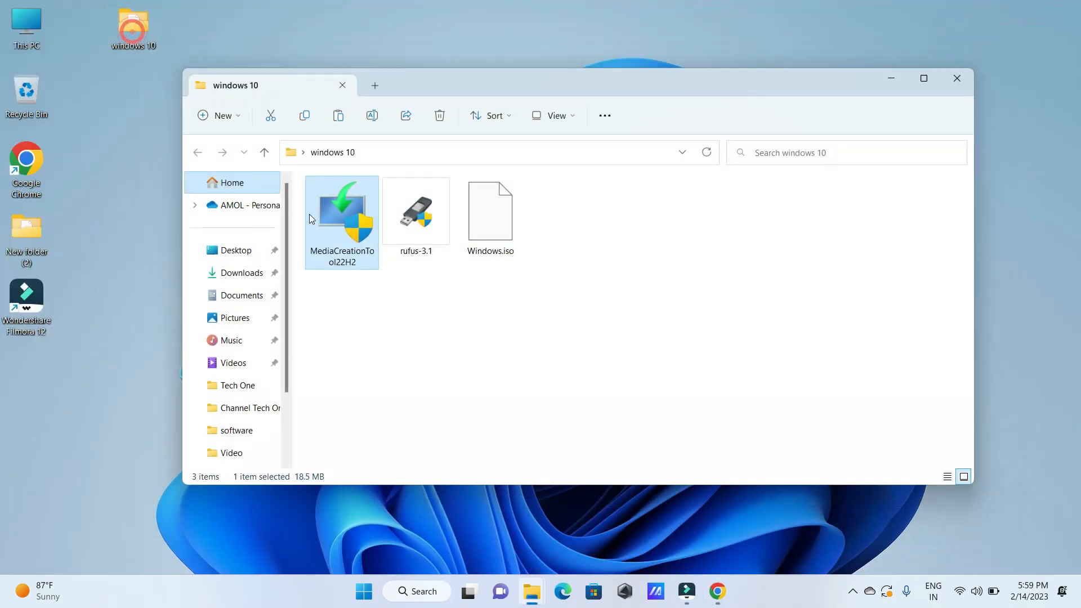
left_click(475, 214)
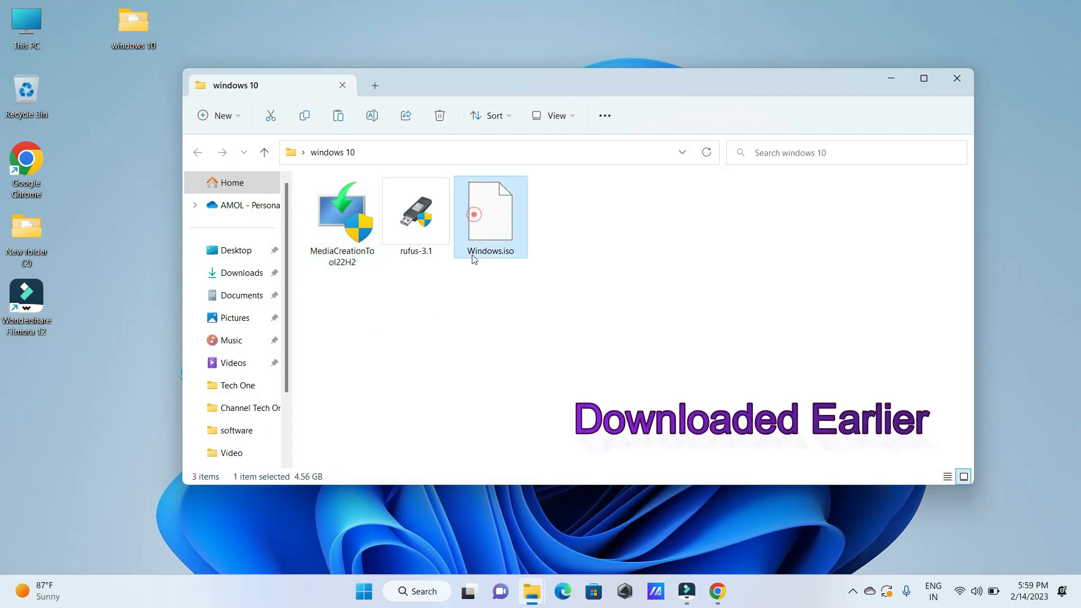
double_click(326, 201)
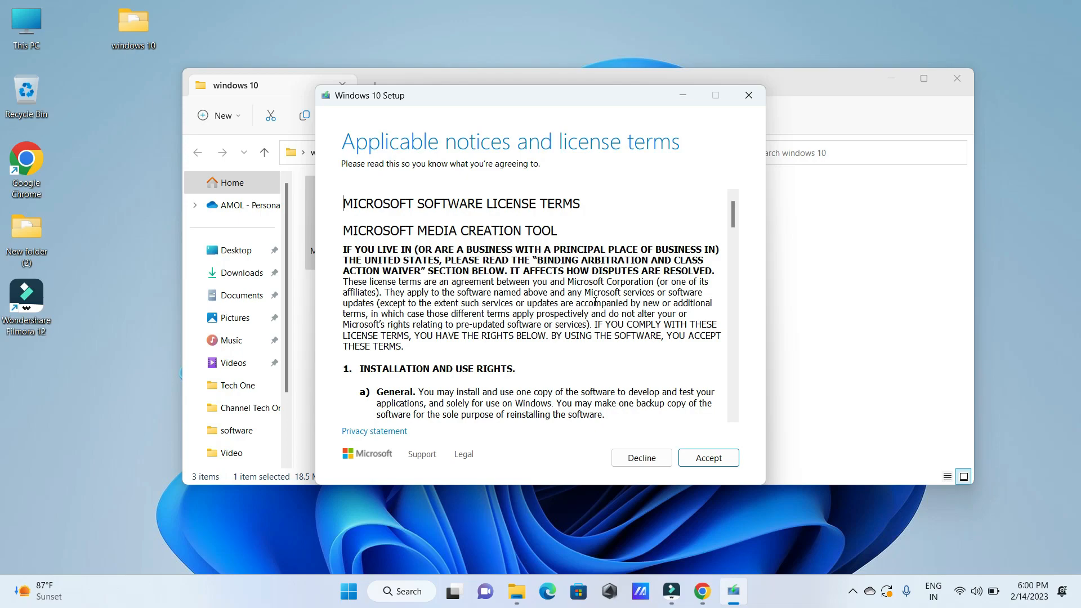
Step: Accept the license terms and choose to create installation media (USB flash drive, DVD, or ISO file) for another PC
left_click(732, 463)
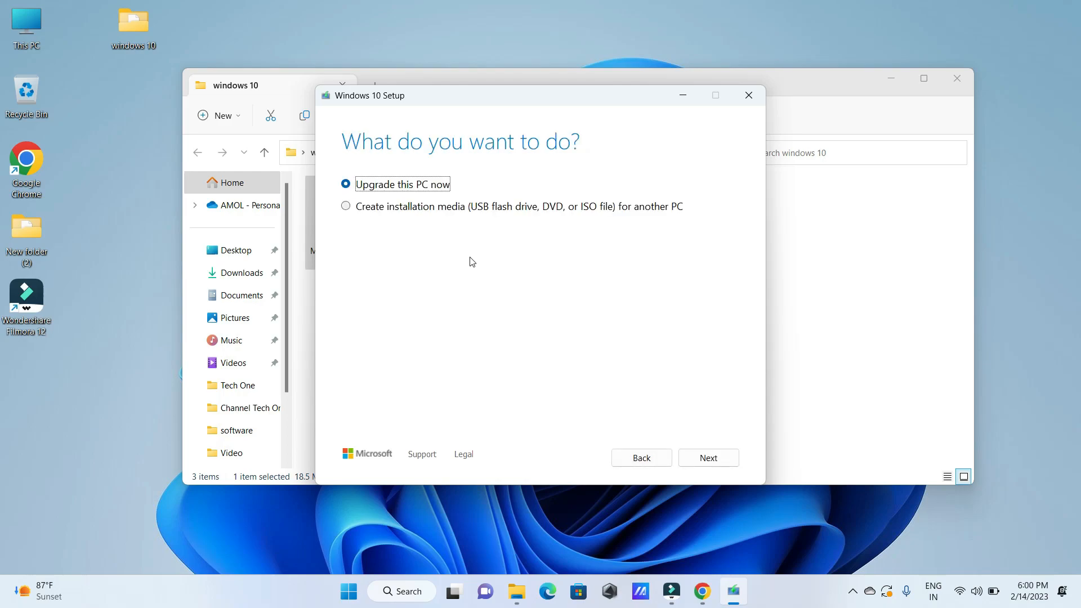
left_click(413, 209)
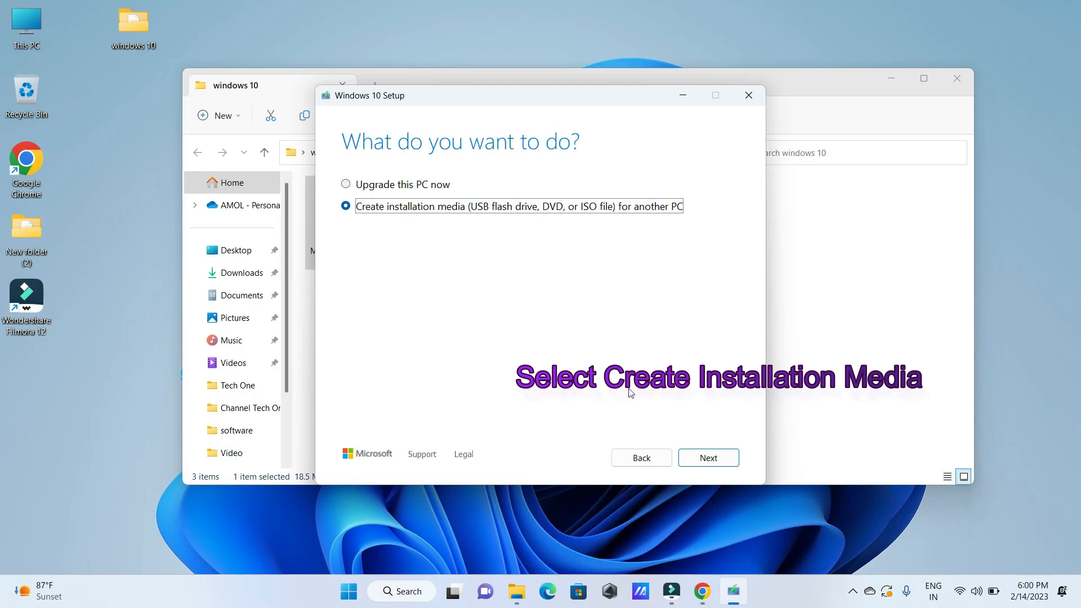
left_click(704, 457)
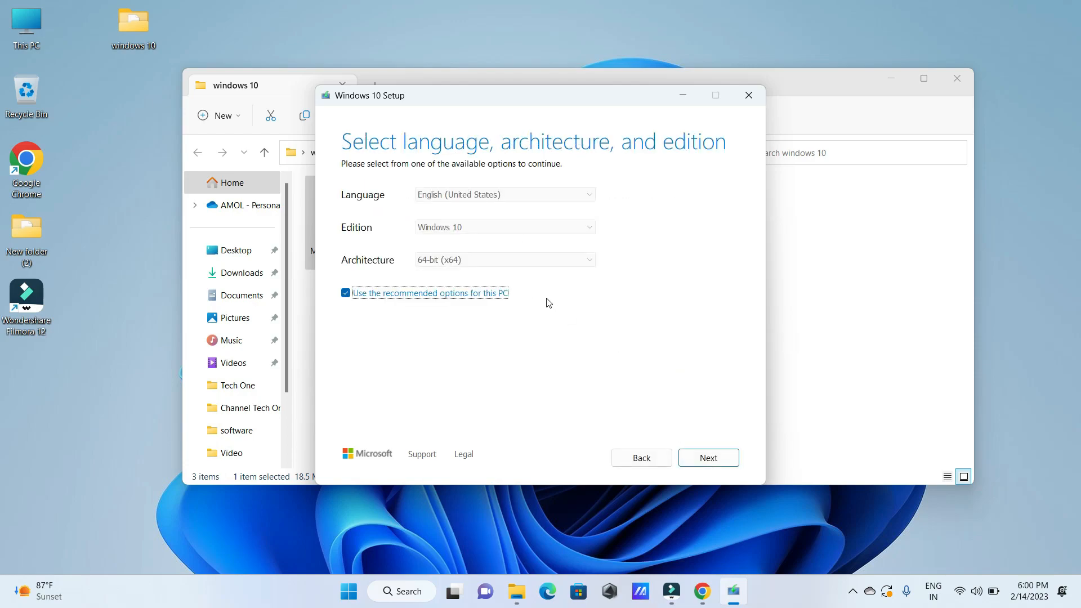
Step: Disable the recommended options for this PC and review the language choices, keeping English (United States)
left_click(346, 293)
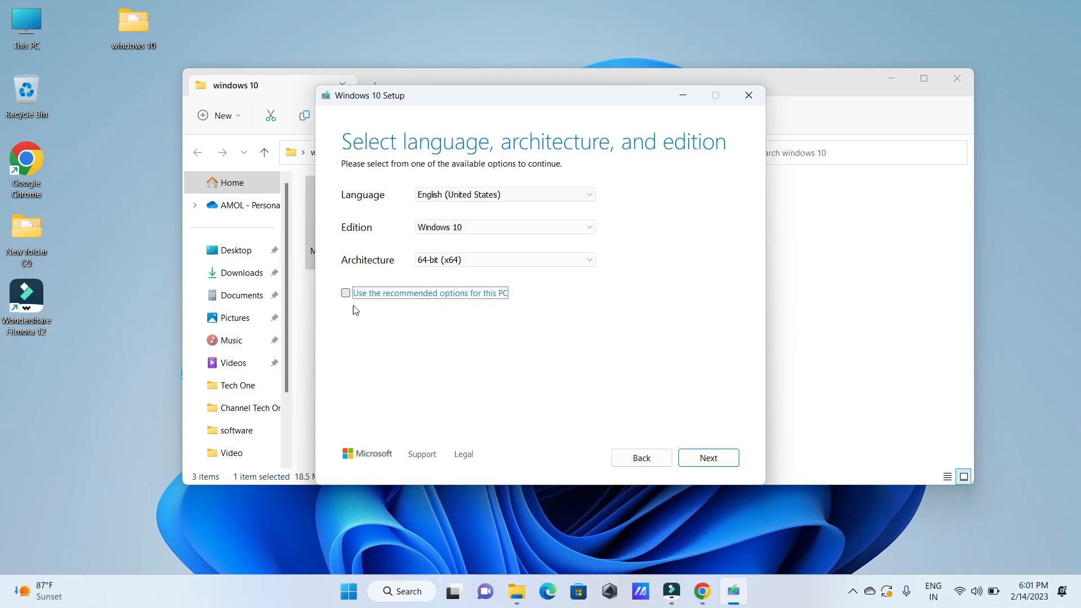
left_click(535, 194)
left_click(535, 196)
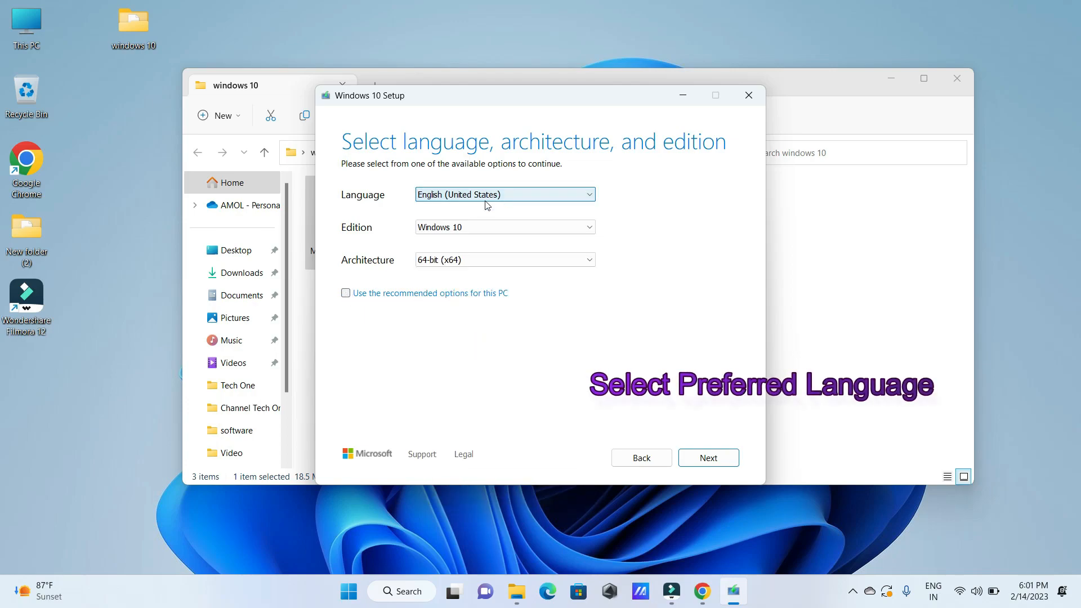
left_click(475, 228)
left_click(518, 197)
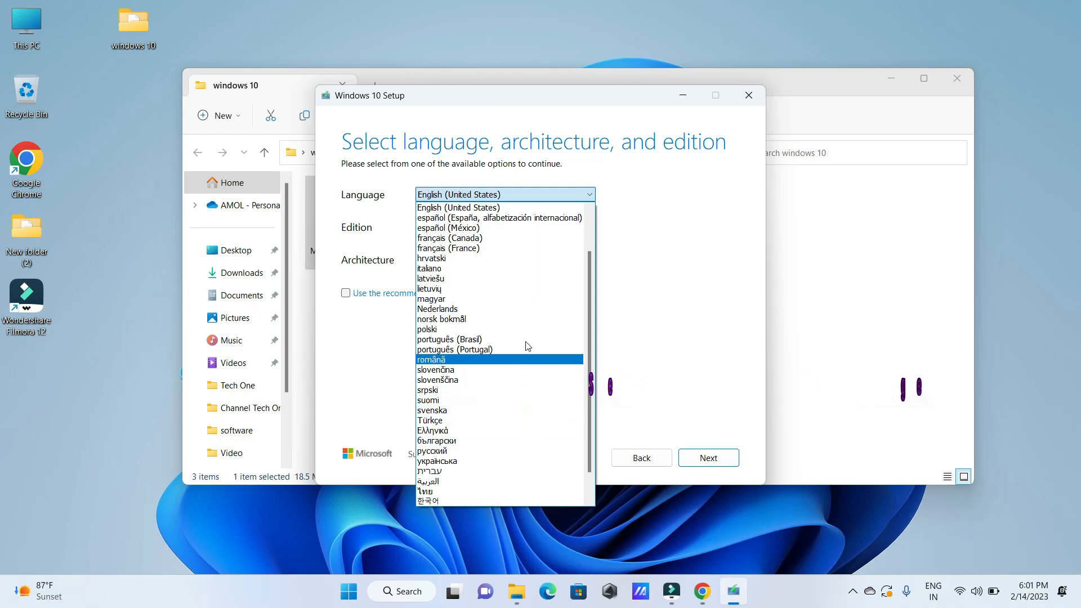
left_click(531, 200)
Step: Select the Windows 10 edition and the 64-bit (x64) architecture, and continue to the media choice
left_click(503, 229)
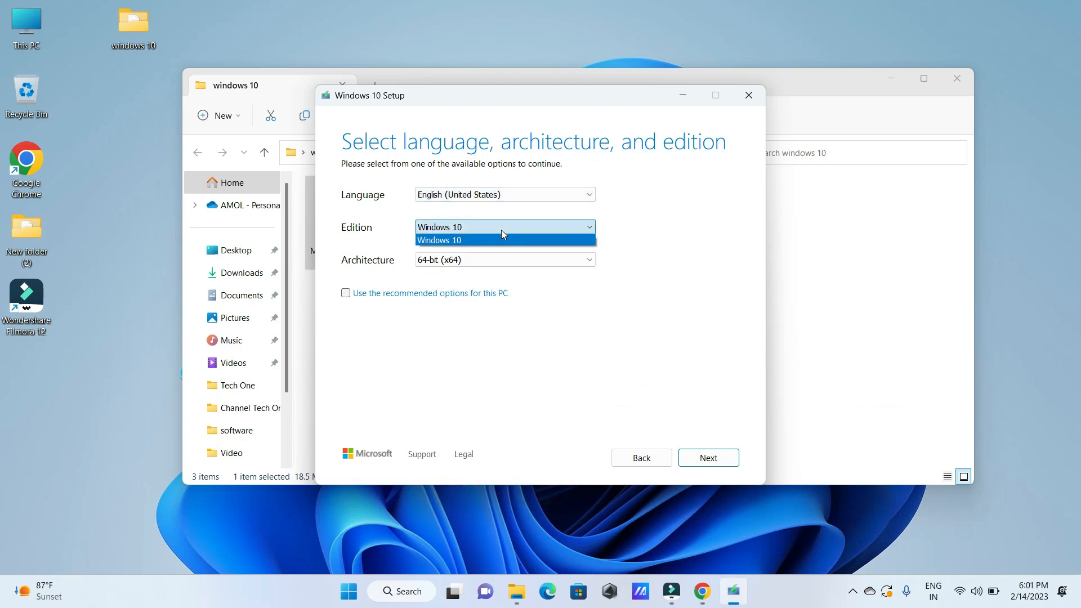
left_click(493, 241)
left_click(476, 260)
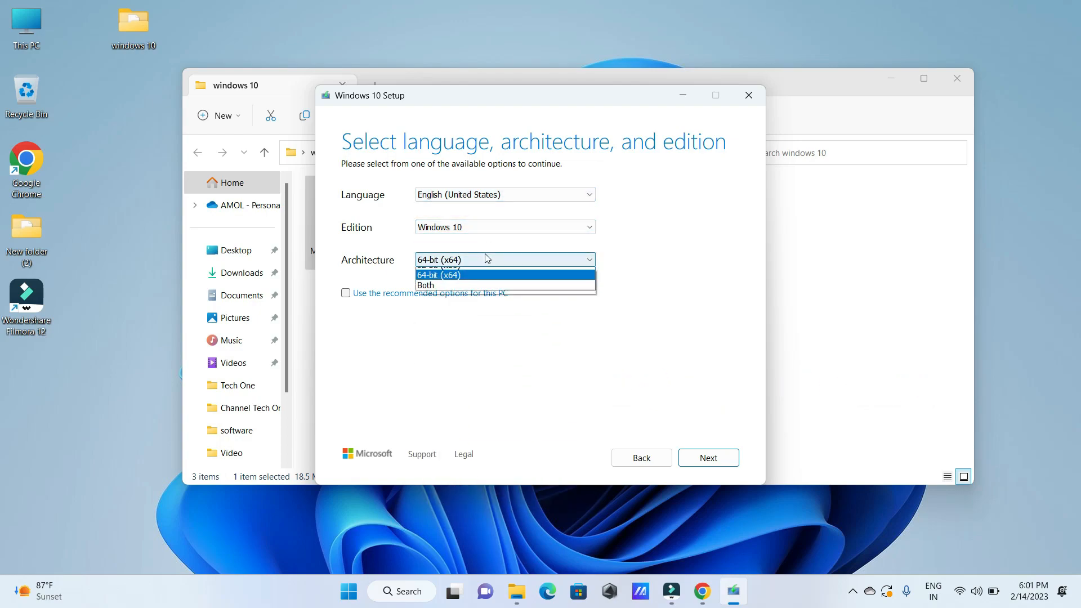
left_click(470, 274)
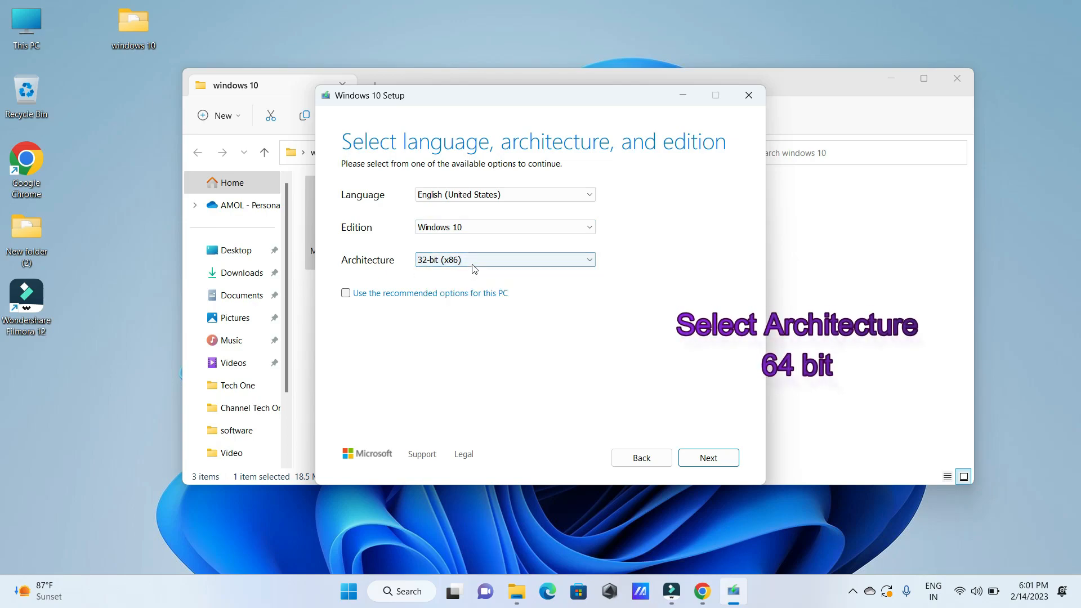
left_click(469, 261)
left_click(460, 282)
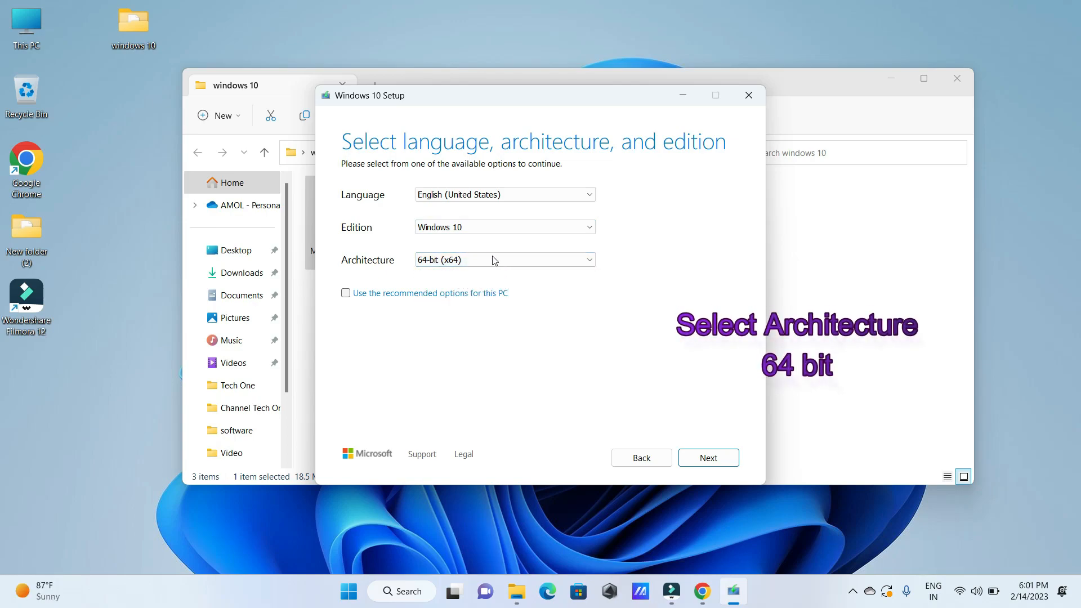
left_click(710, 465)
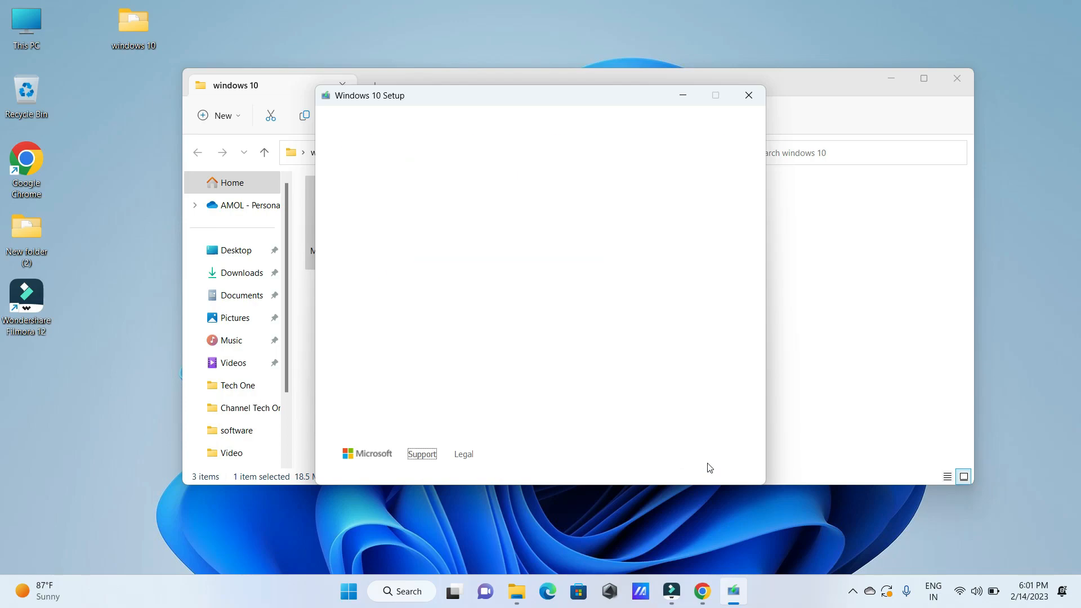
Step: Choose ISO file as the media and pick Windows.iso in the desktop's windows 10 folder as the save target
left_click(355, 244)
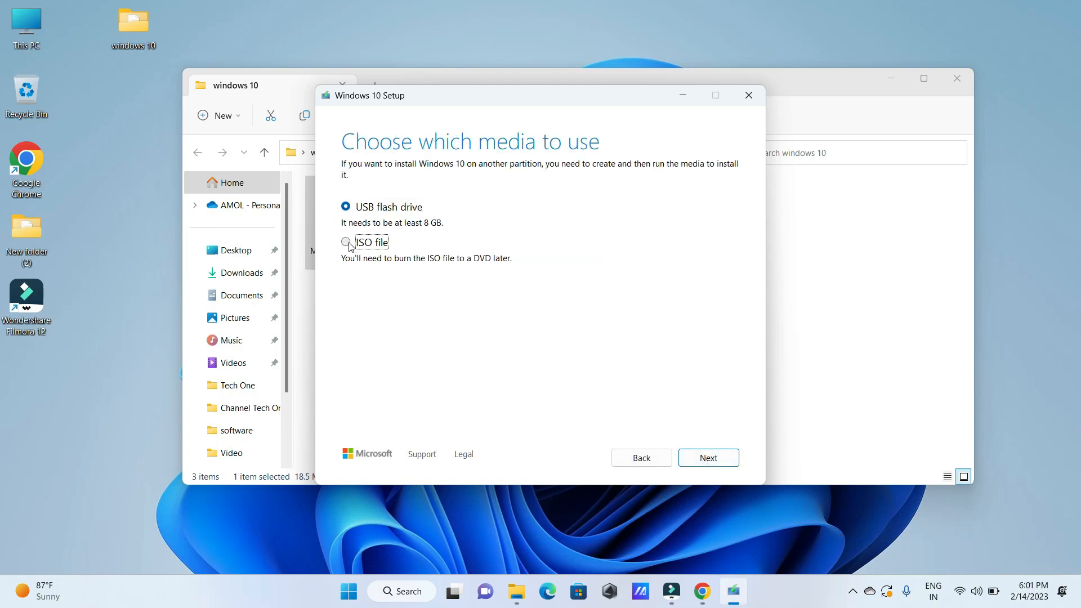
left_click(705, 458)
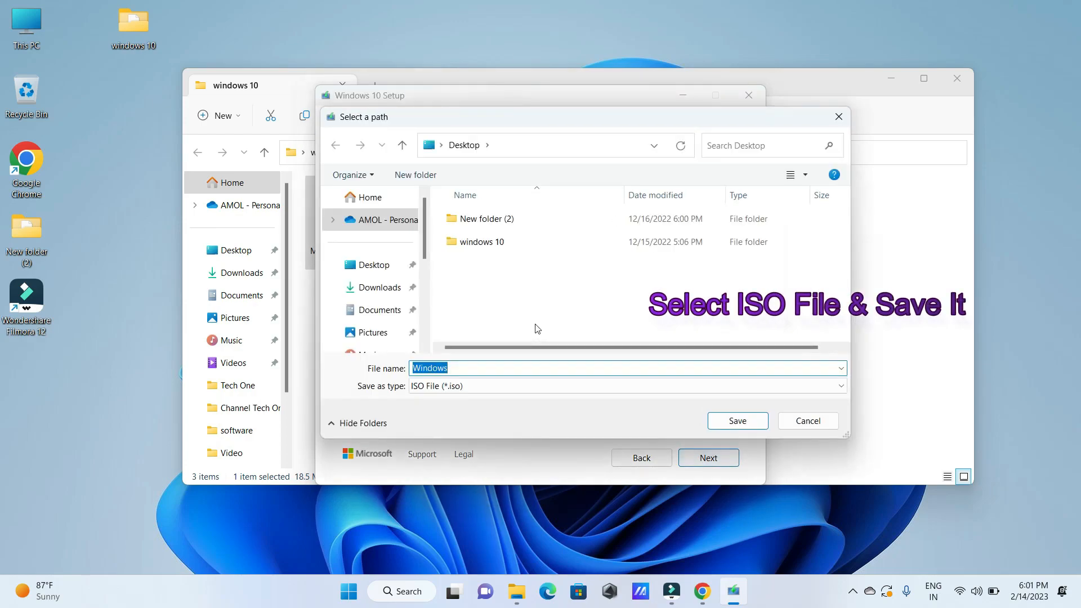
left_click(372, 265)
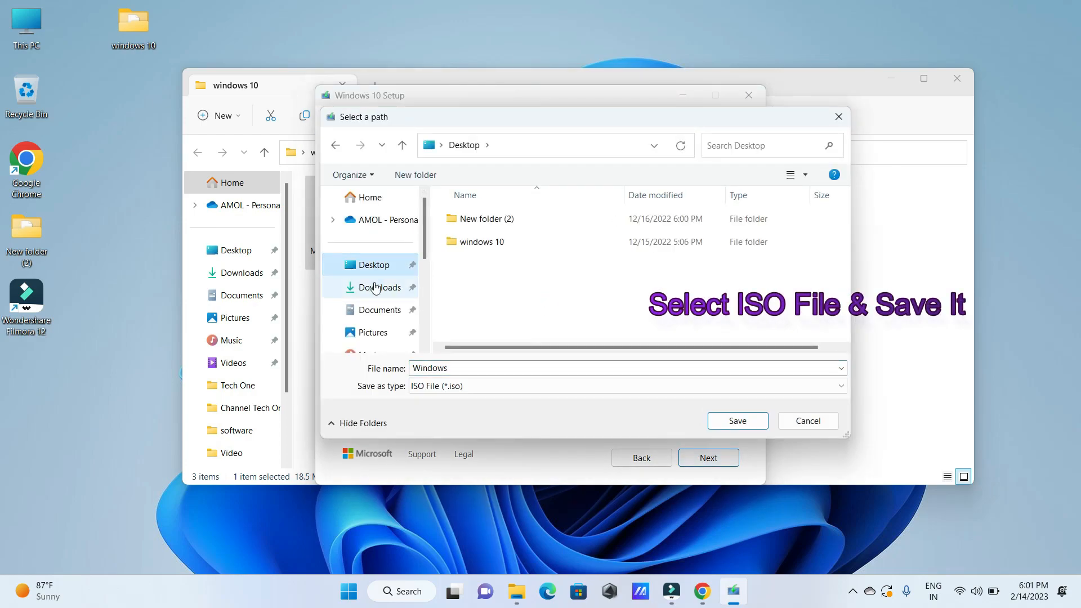
left_click(455, 371)
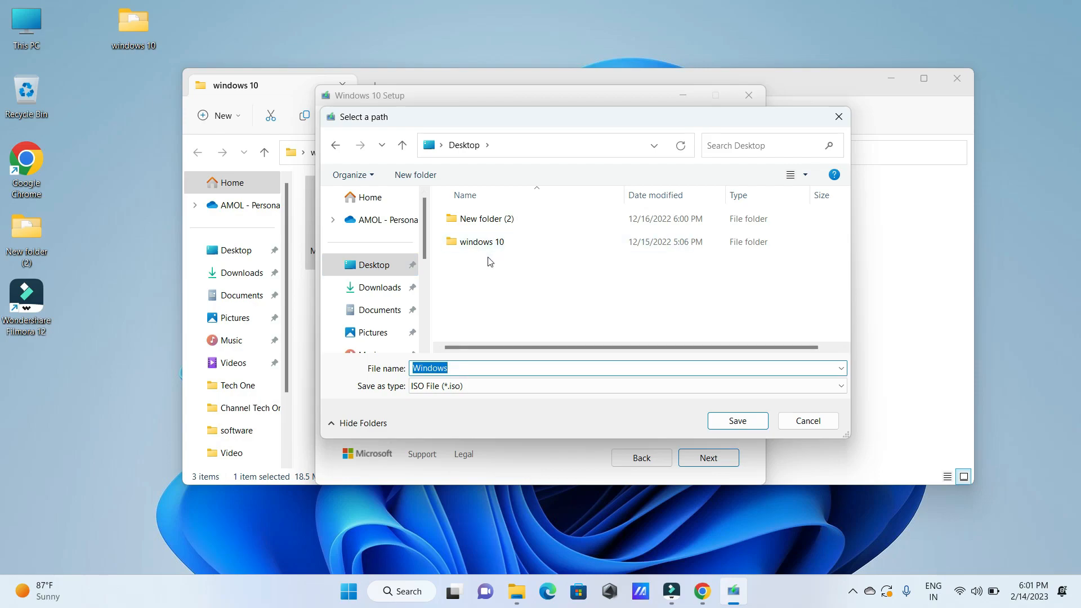
double_click(485, 242)
left_click(497, 221)
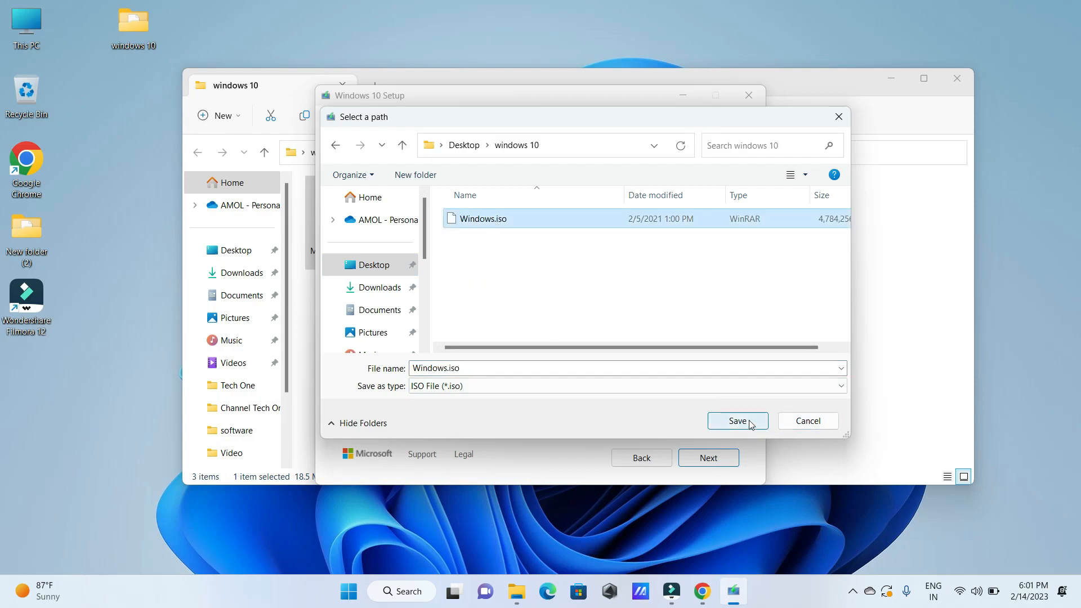
left_click(505, 295)
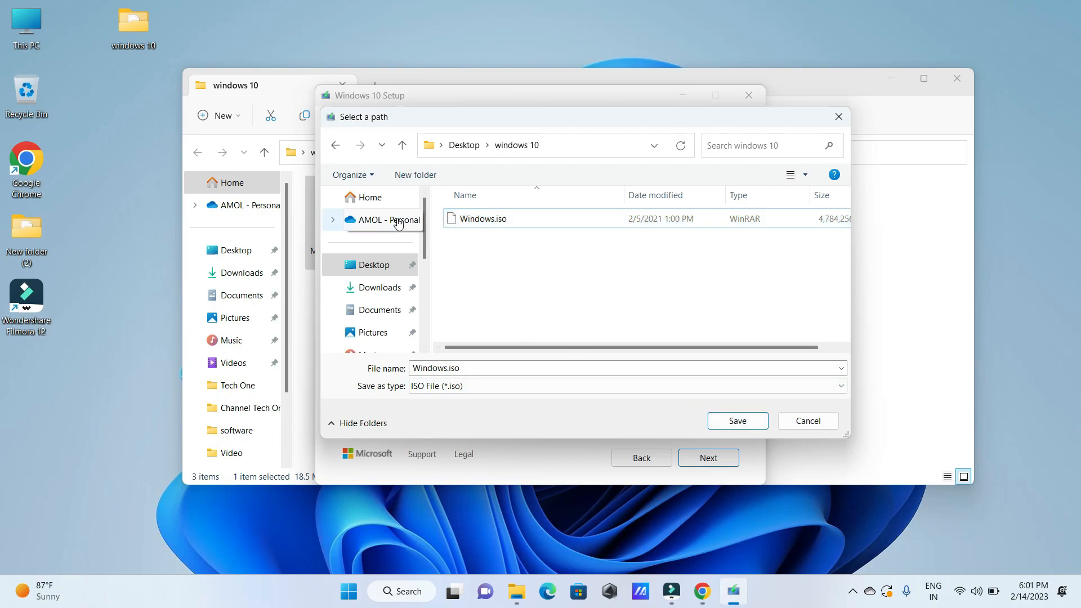
Step: Cancel saving the ISO file and quit Windows 10 Setup
left_click(807, 421)
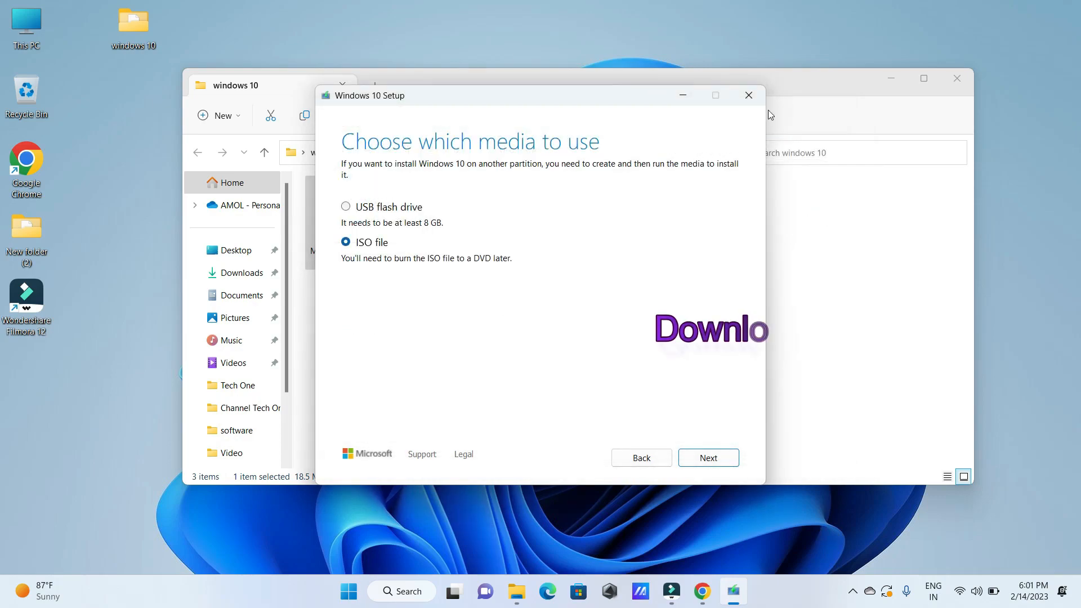
left_click(749, 102)
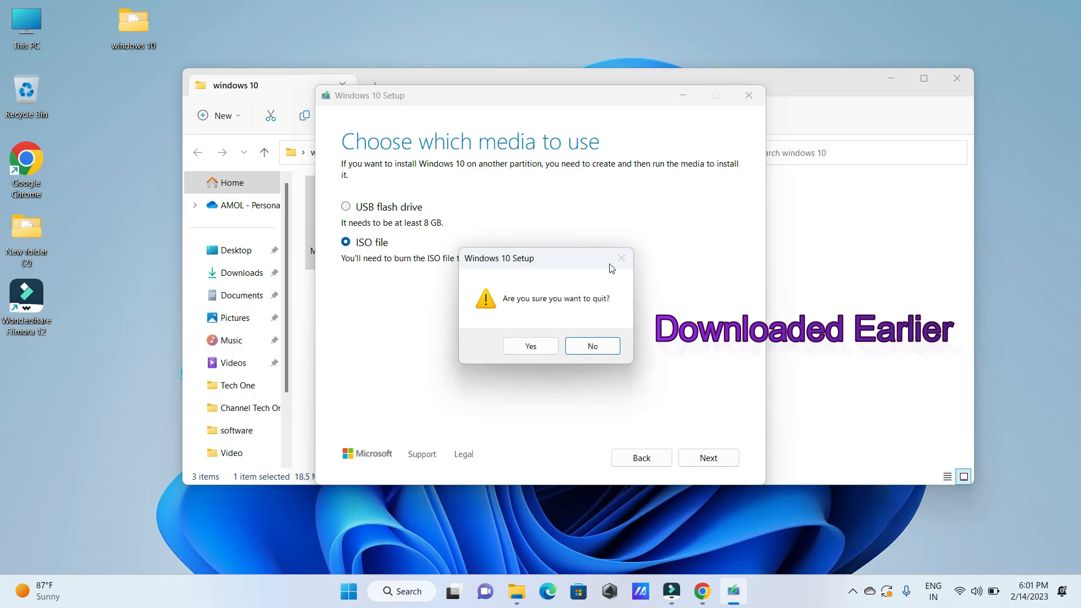
left_click(537, 346)
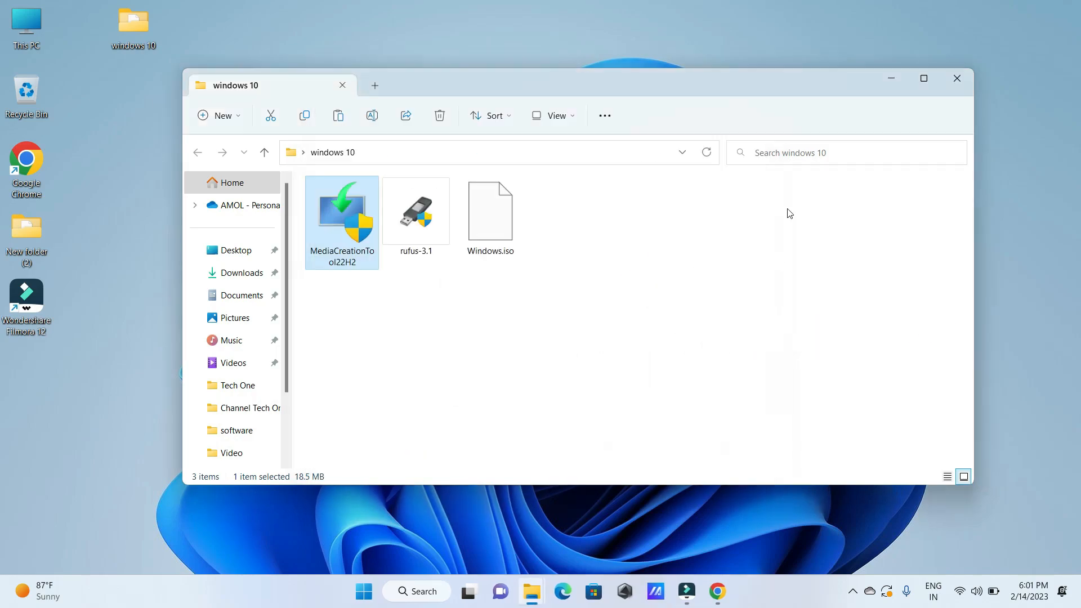
left_click(614, 257)
left_click(435, 209)
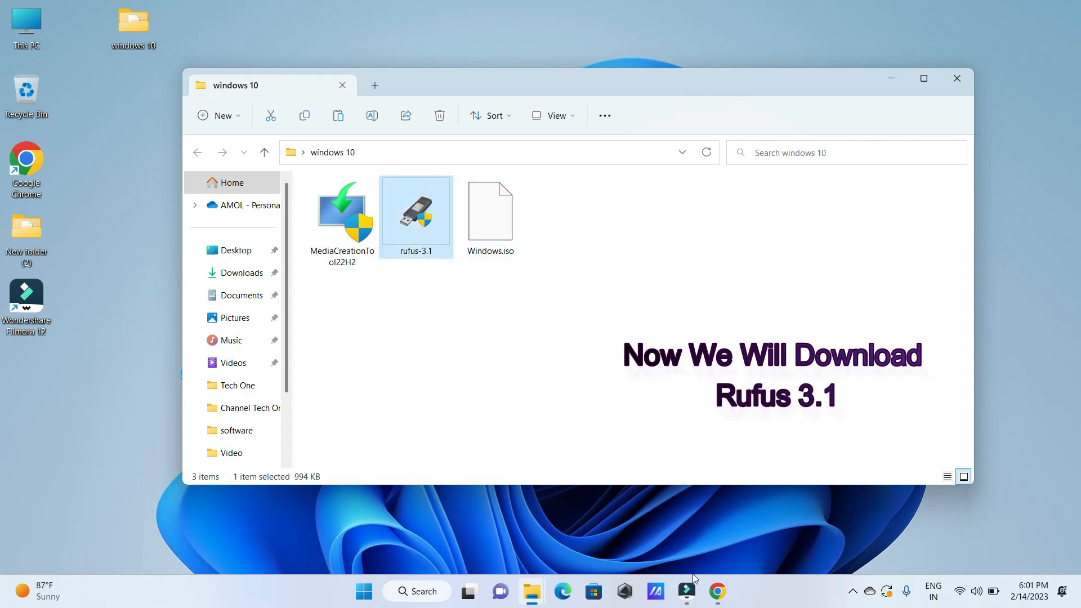
left_click(554, 410)
left_click(431, 223)
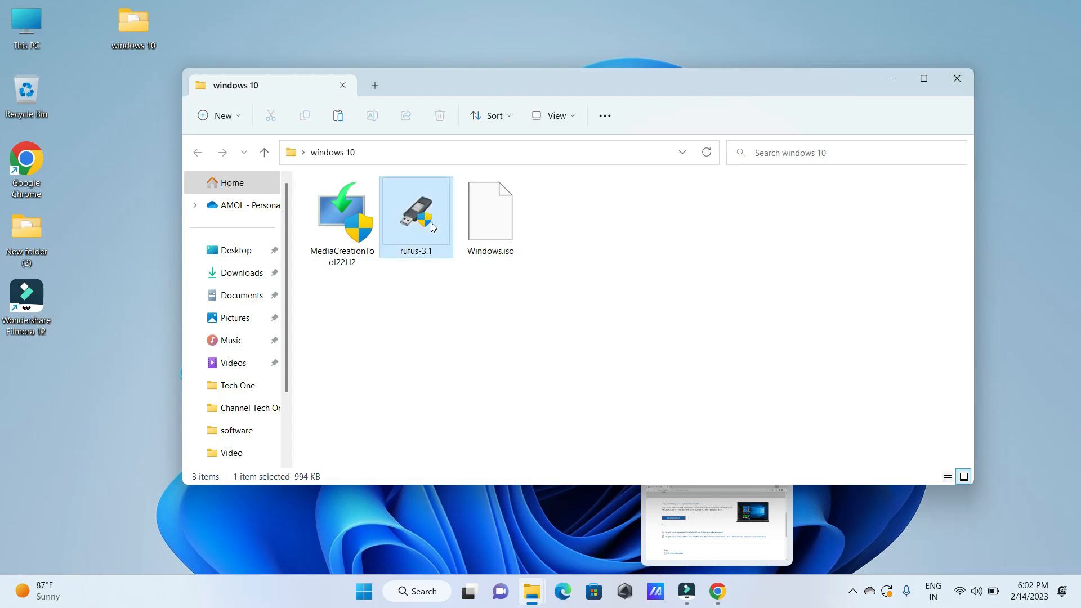
Step: Switch to Chrome and search for "rufus download" in a new tab
left_click(724, 525)
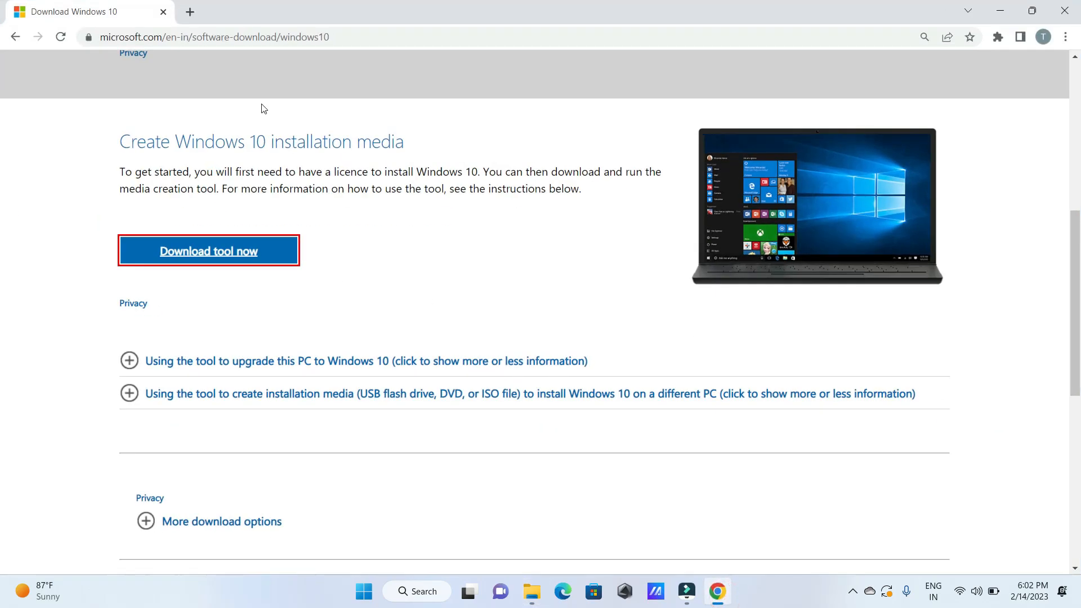
left_click(196, 10)
type("ruf")
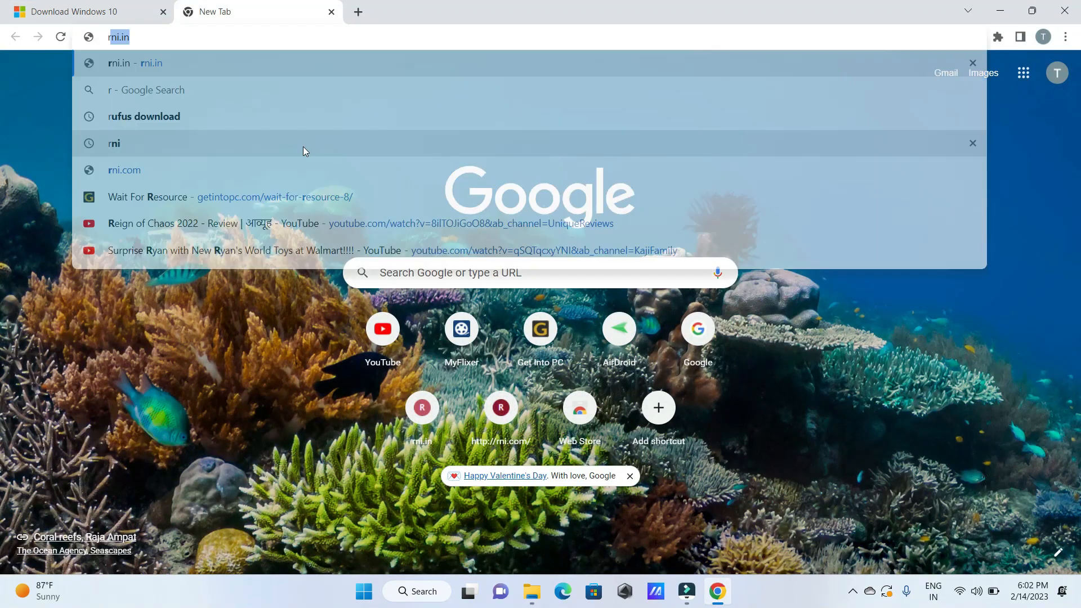
type("us")
key("Return")
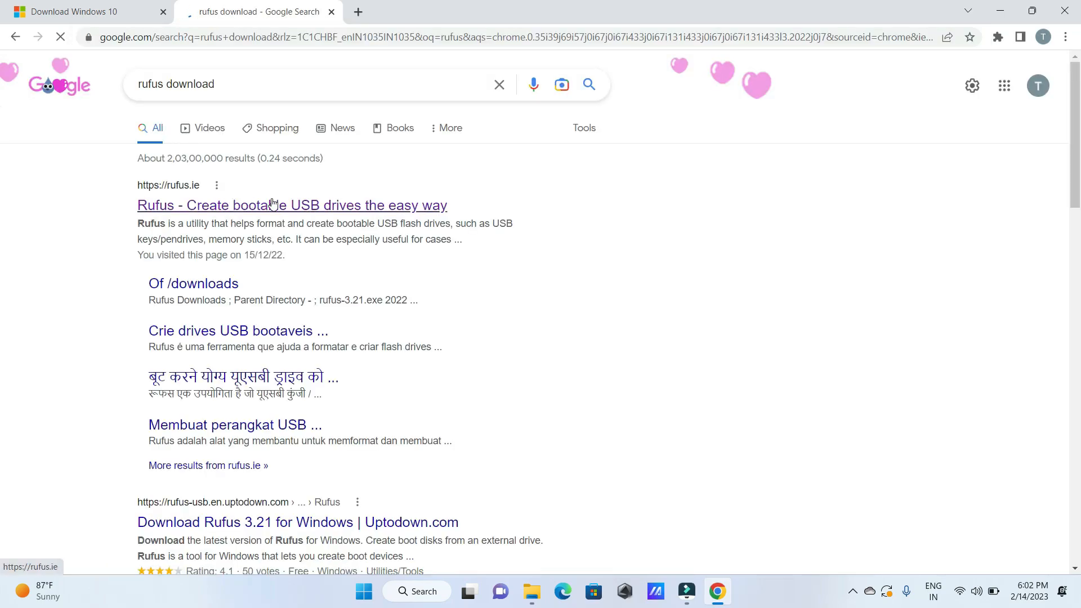
Step: Open the rufus.ie website from the search results and examine the versions offered in its Download section
left_click(321, 206)
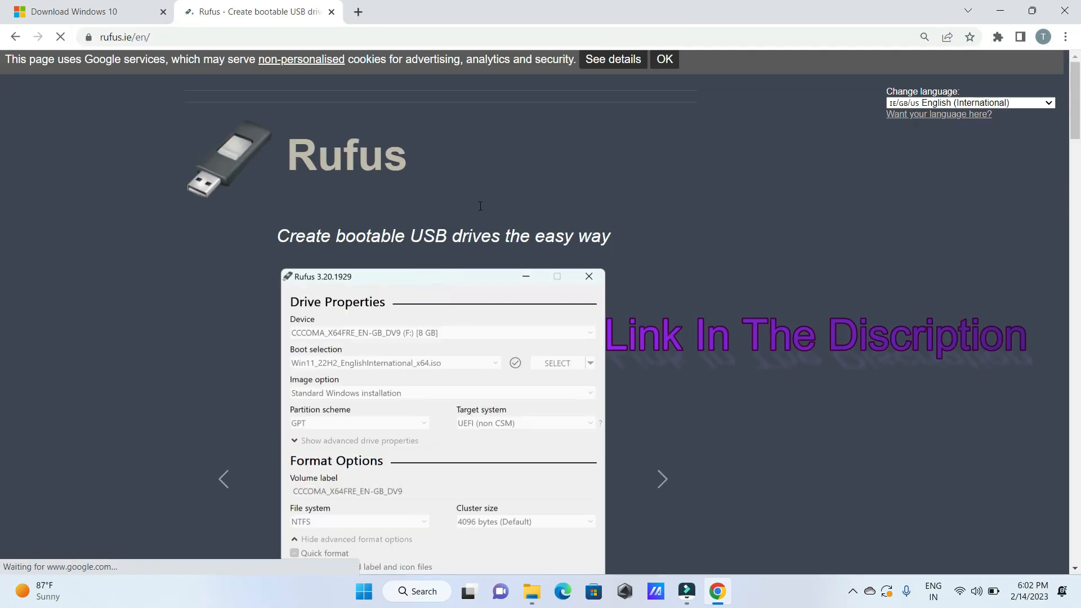
scroll(527, 208, "down", 10)
scroll(527, 208, "down", 3)
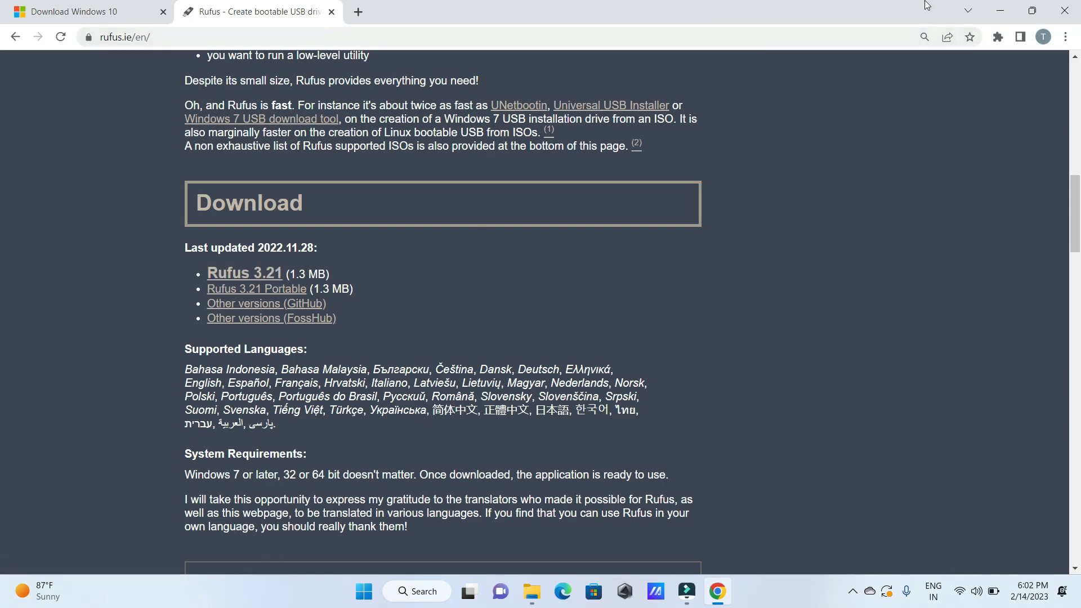
Step: Minimize the browser and run rufus-3.1 from the windows 10 folder
left_click(1000, 10)
left_click(442, 313)
left_click(431, 256)
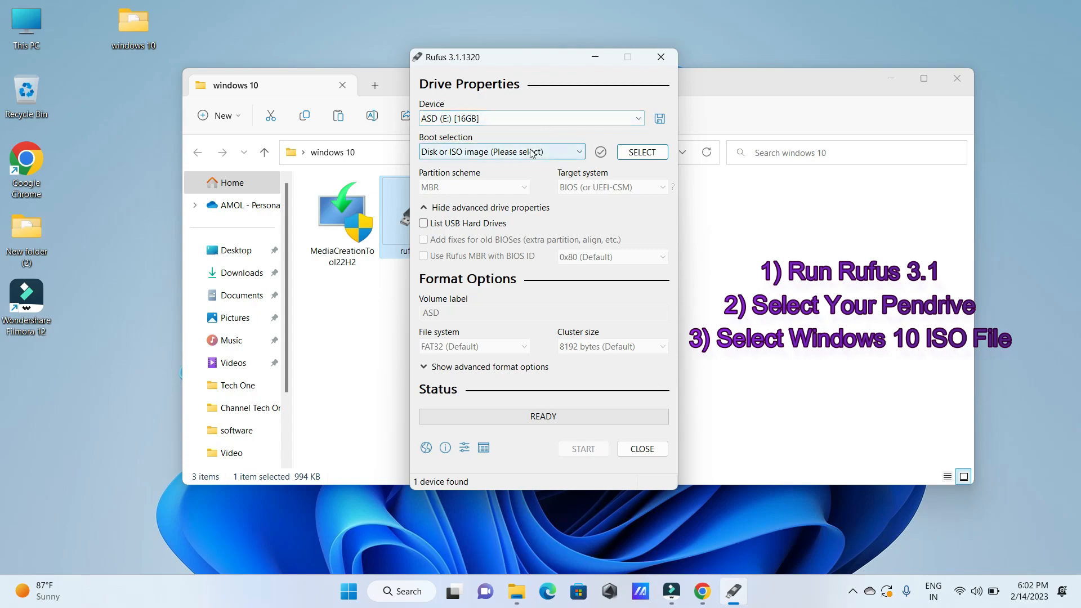
Step: Select the ASD (E:) [16GB] drive as the device and load Windows.iso from the windows 10 folder as the boot selection
left_click(636, 120)
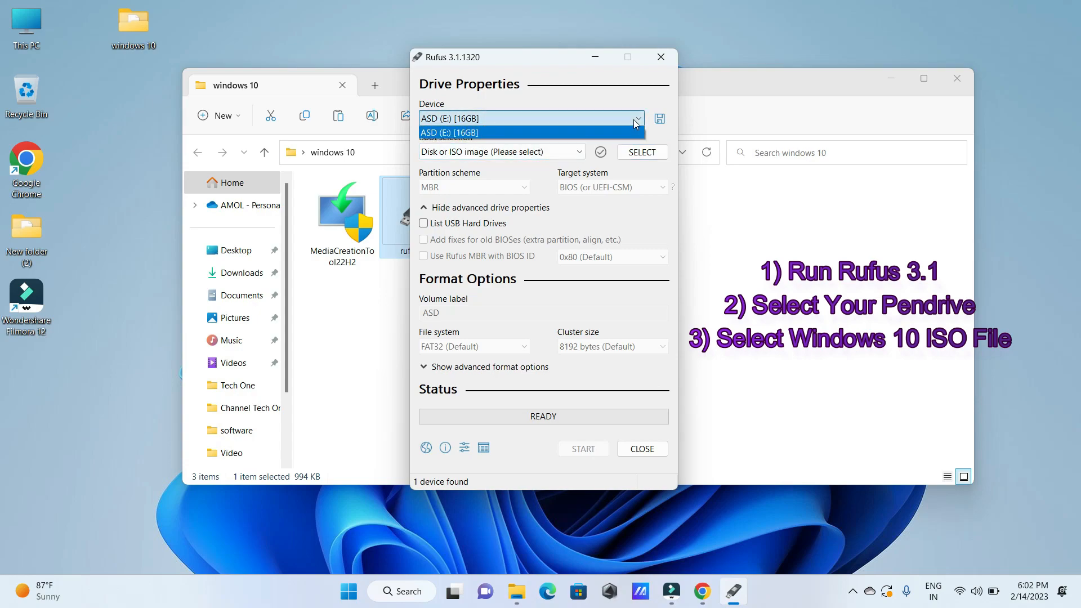
left_click(550, 131)
left_click(640, 153)
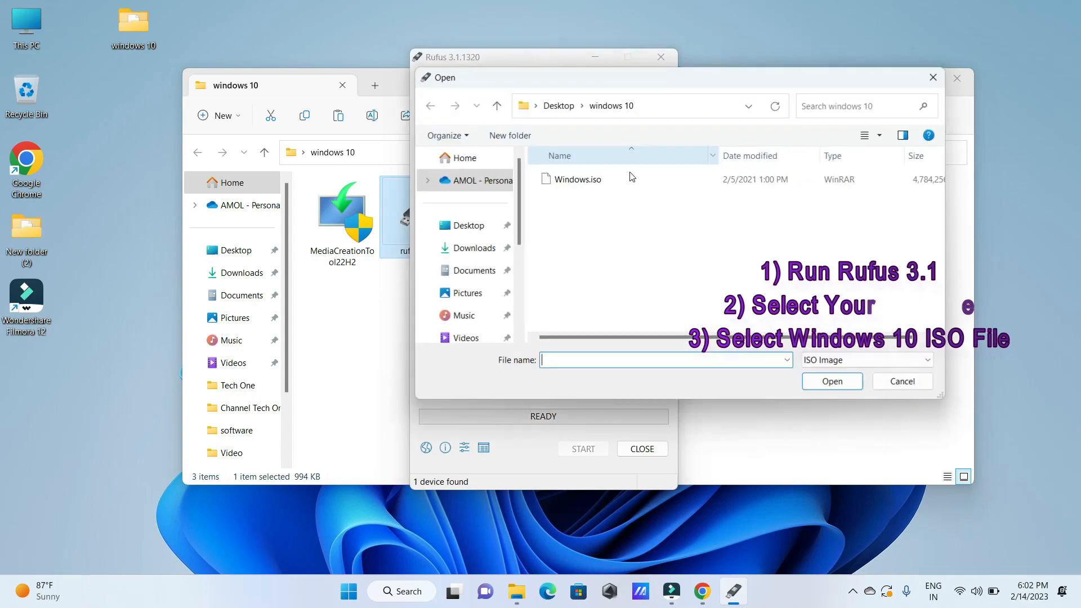
left_click(591, 185)
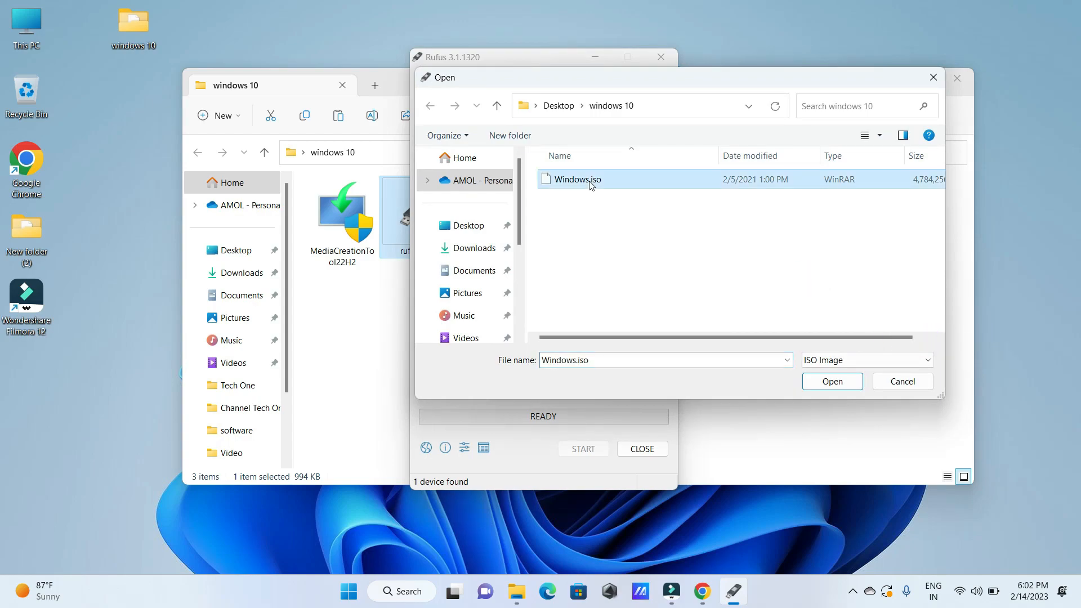
left_click(818, 383)
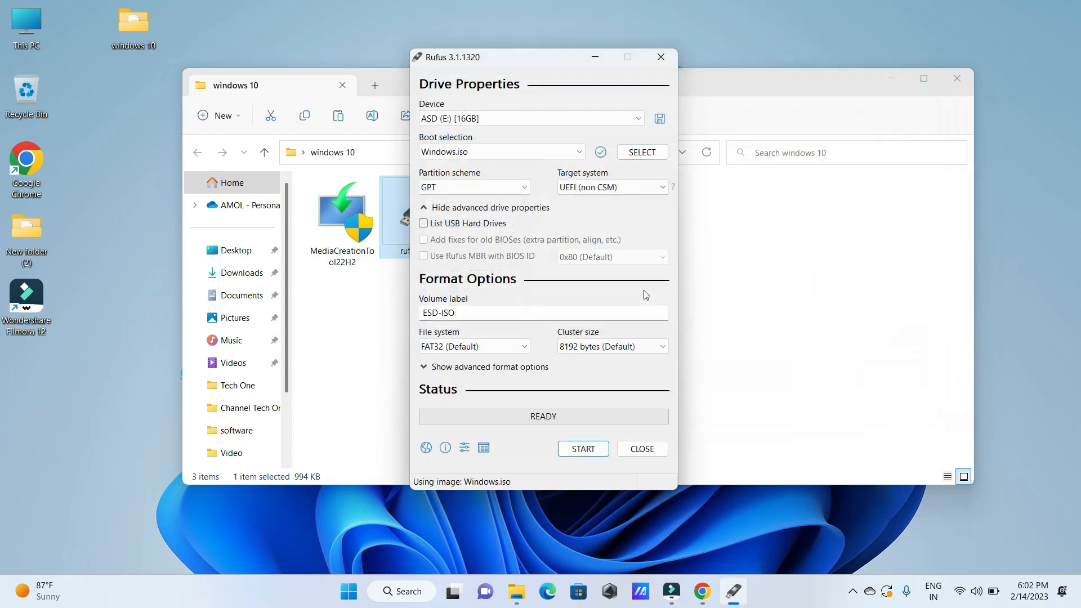
Step: Review the partition scheme choices and keep GPT for the USB drive
left_click(473, 187)
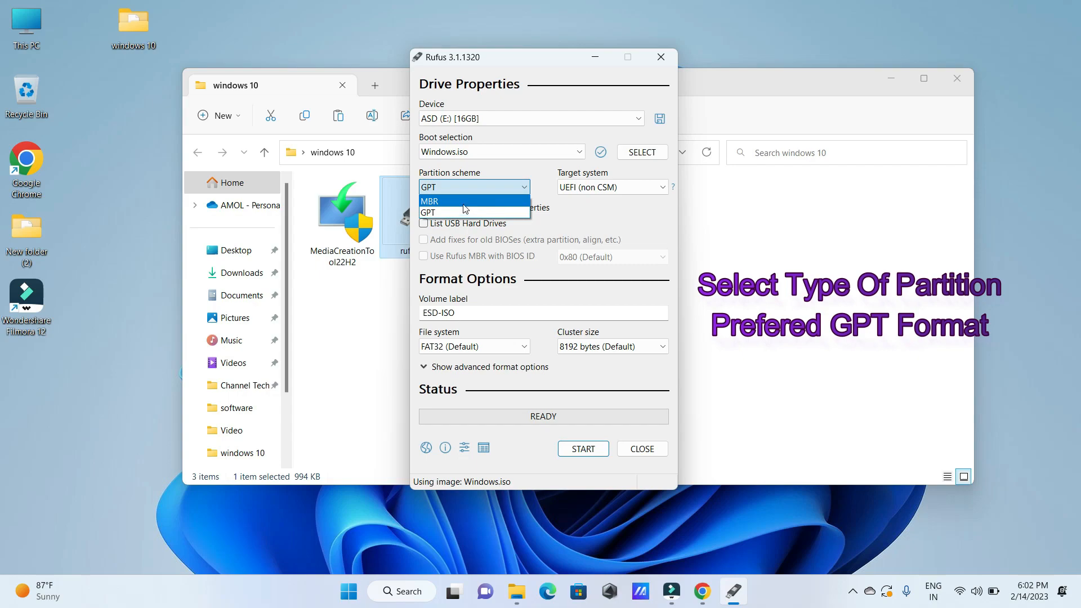
left_click(465, 209)
left_click(485, 190)
left_click(478, 214)
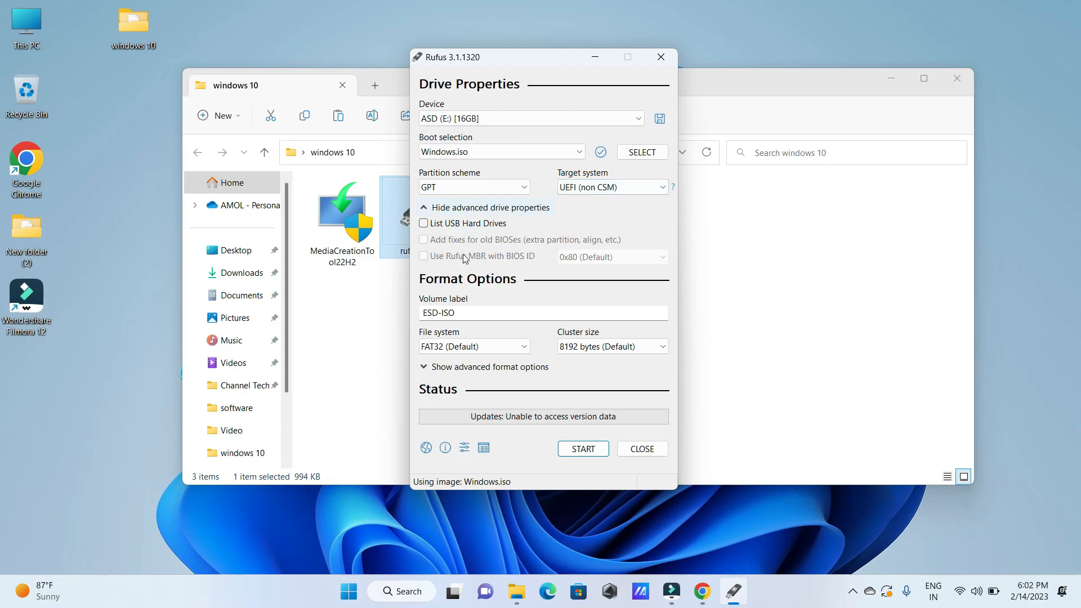
Step: Write Windows.iso to the USB drive with volume label ESD-ISO, accepting the data erasure, and close Rufus and the windows 10 folder
left_click(495, 312)
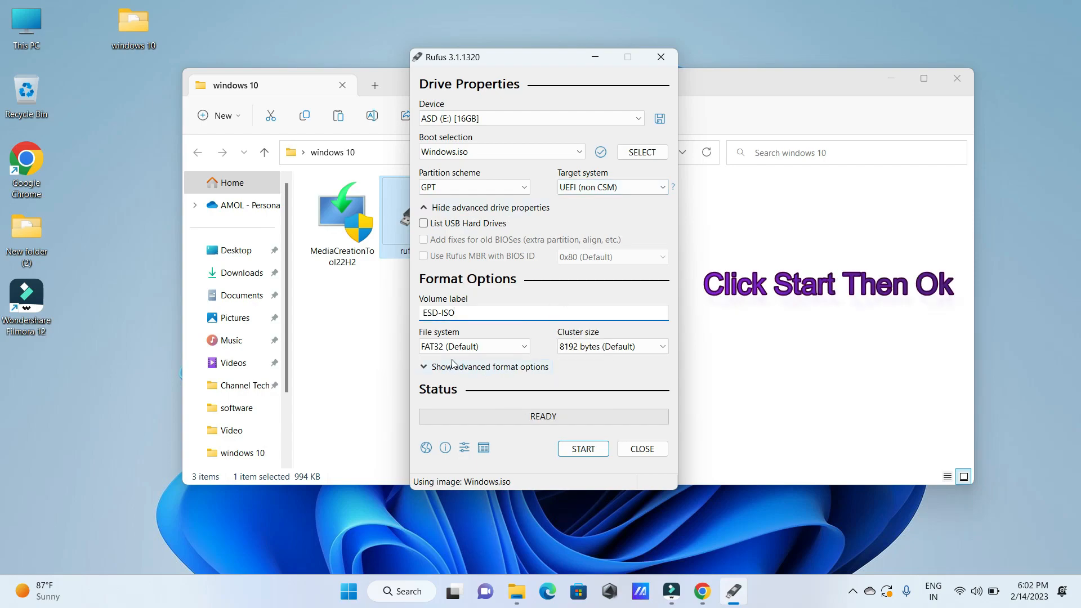
left_click(586, 451)
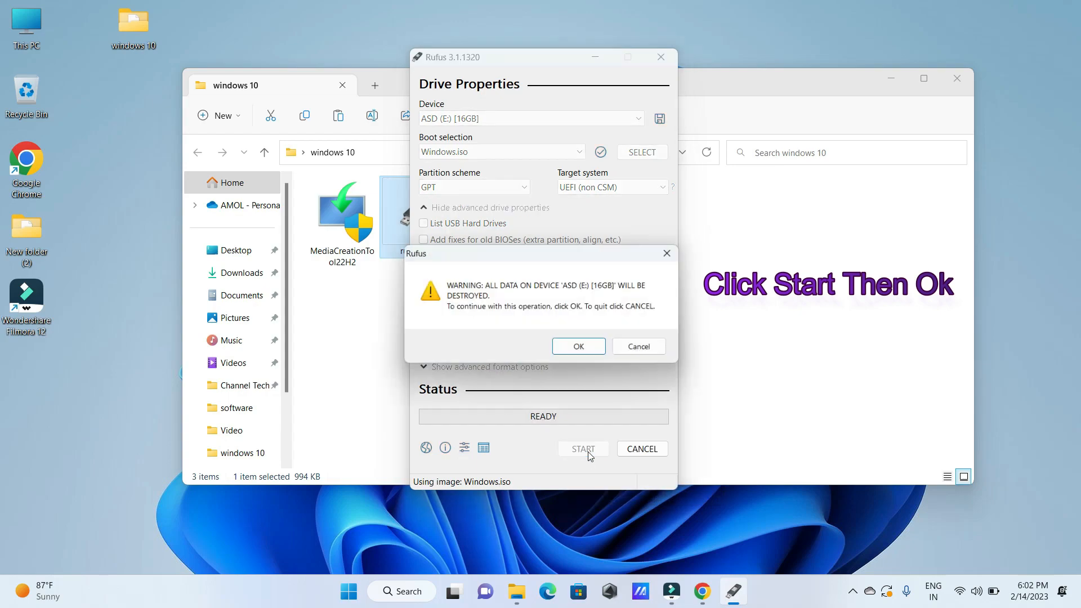
left_click(580, 348)
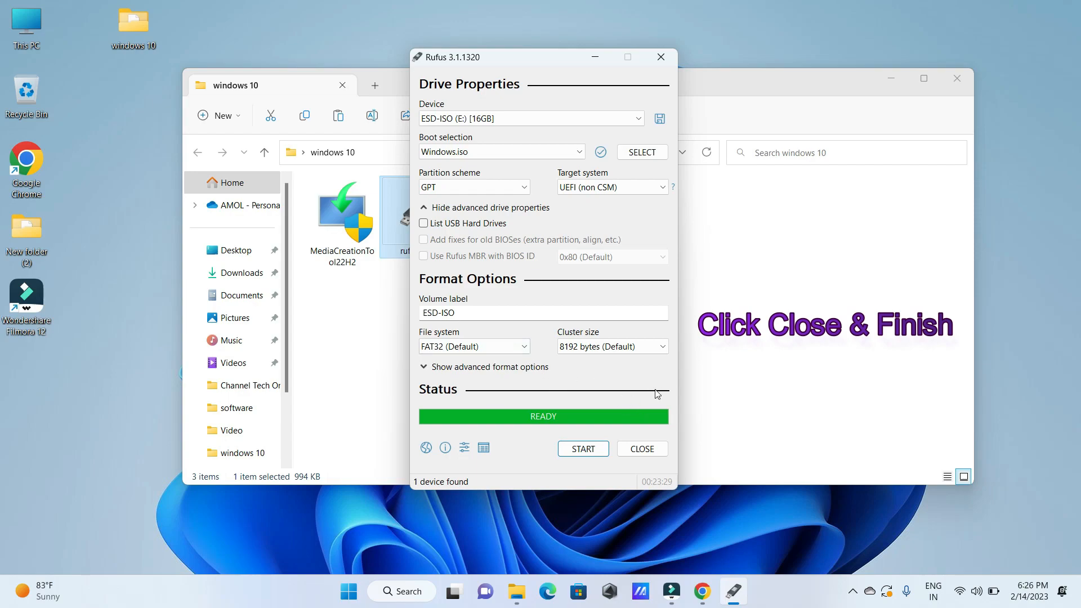
left_click(642, 448)
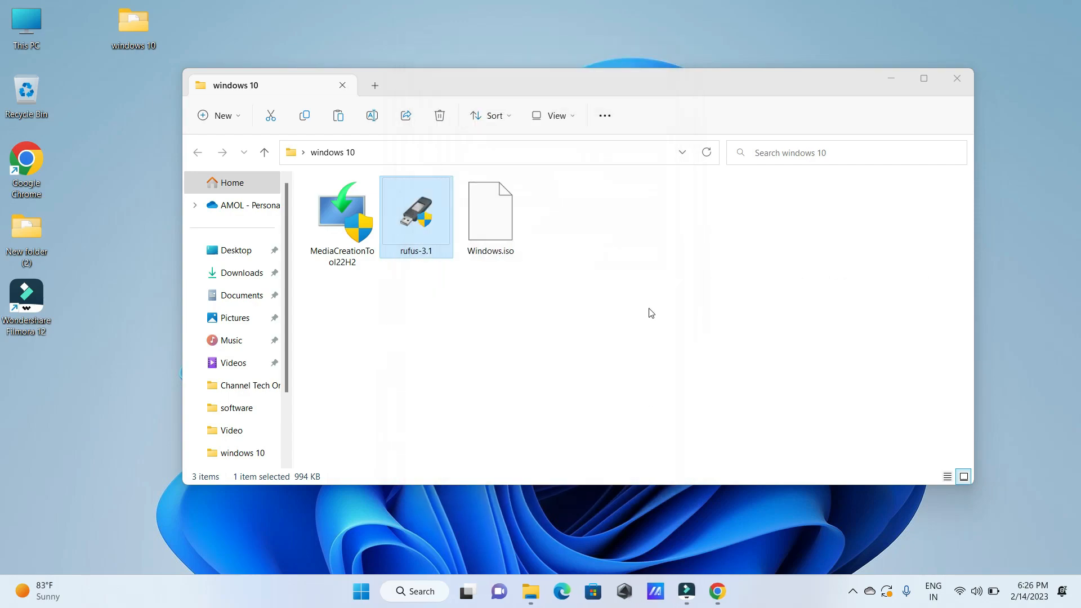
left_click(952, 81)
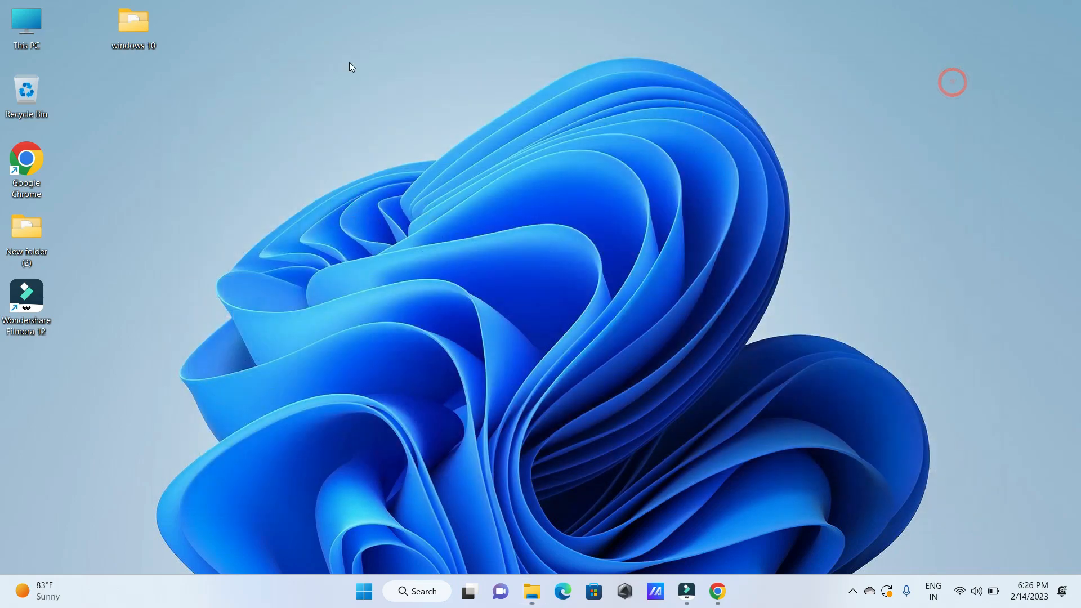
Step: Open This PC, check the ESD-ISO (E:) drive among the devices and drives, and close the window
double_click(35, 29)
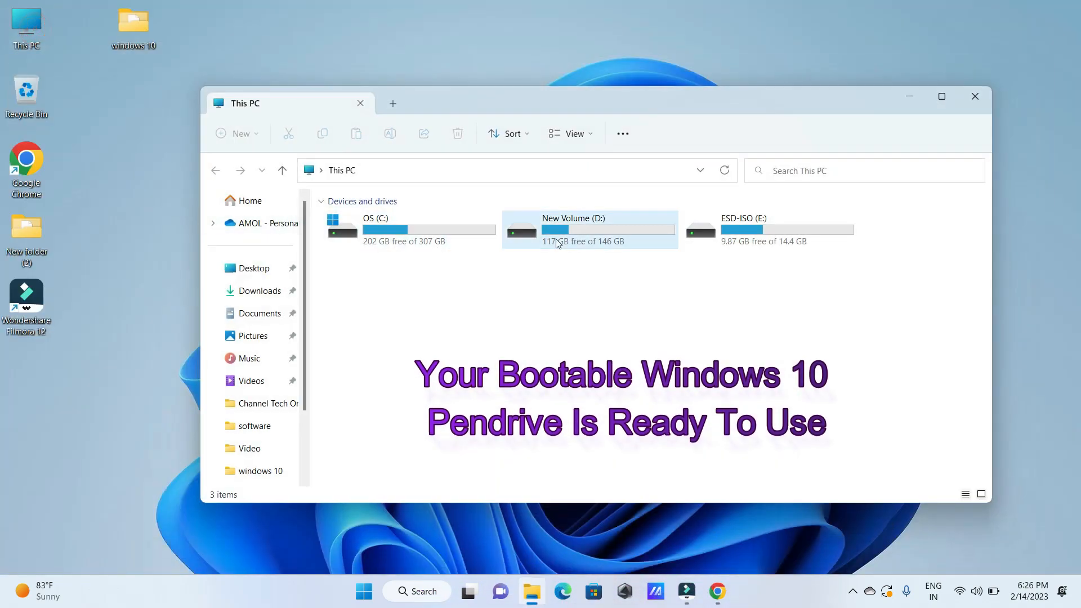
left_click(755, 227)
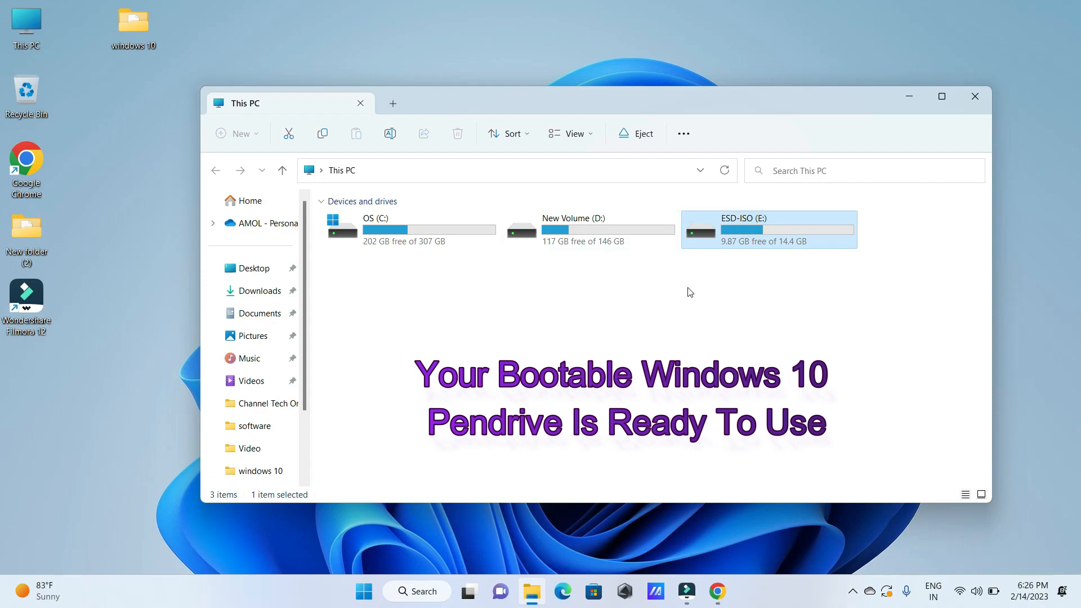
left_click(734, 266)
left_click(821, 295)
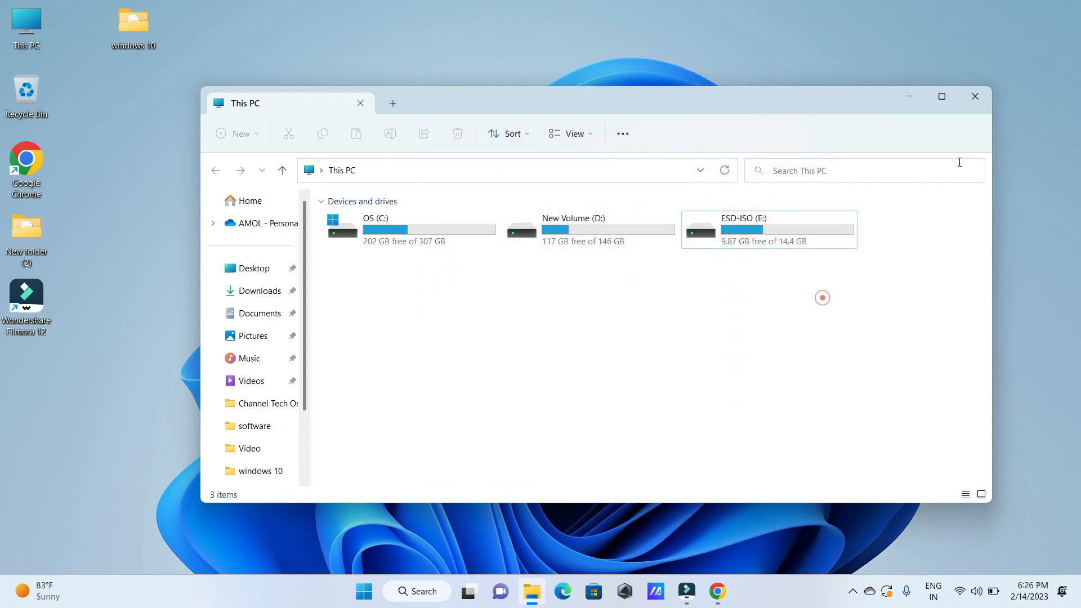
left_click(974, 102)
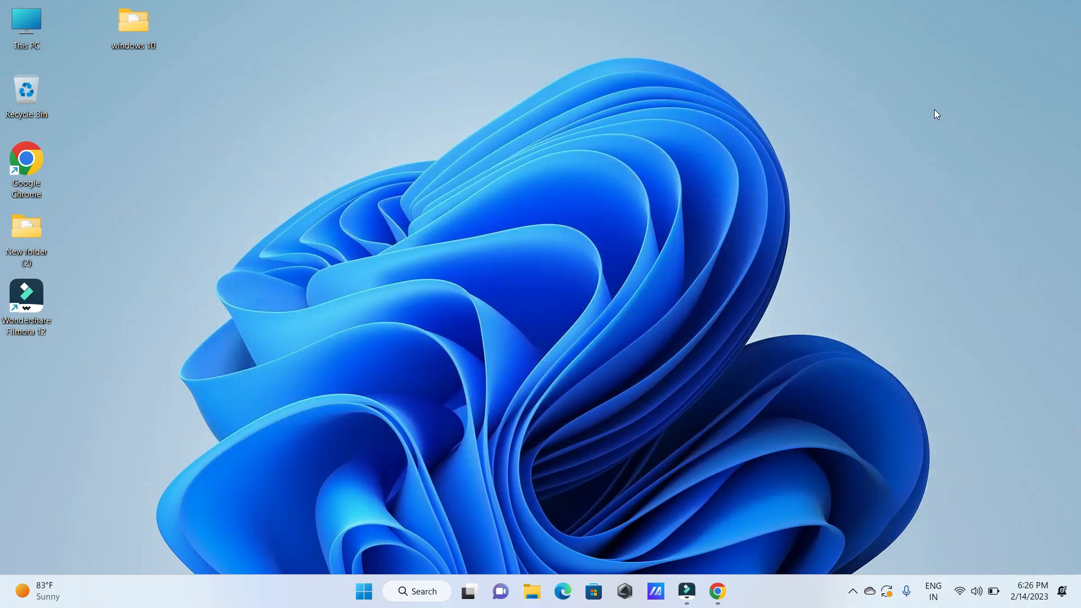